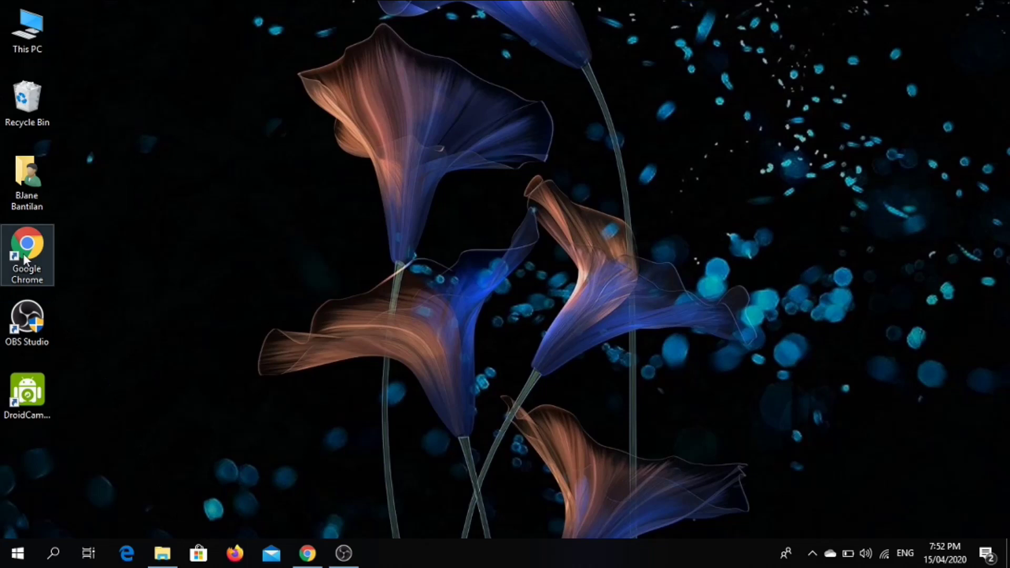
Step: Open Google Chrome, search Google for OBS, and open the official Open Broadcaster Software website
{"action": "double_click", "coordinate": [23, 254]}
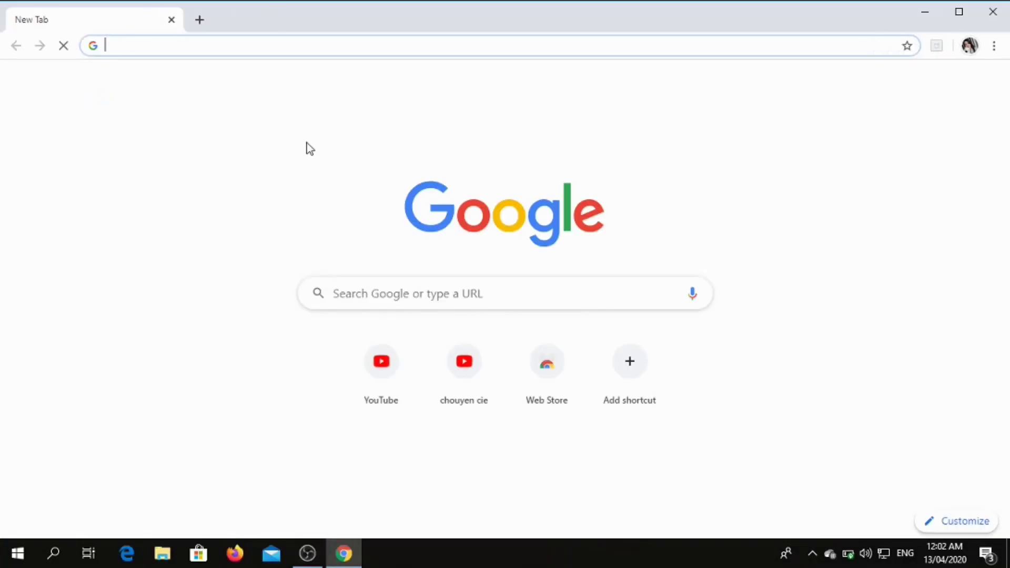
{"action": "left_click", "coordinate": [349, 294]}
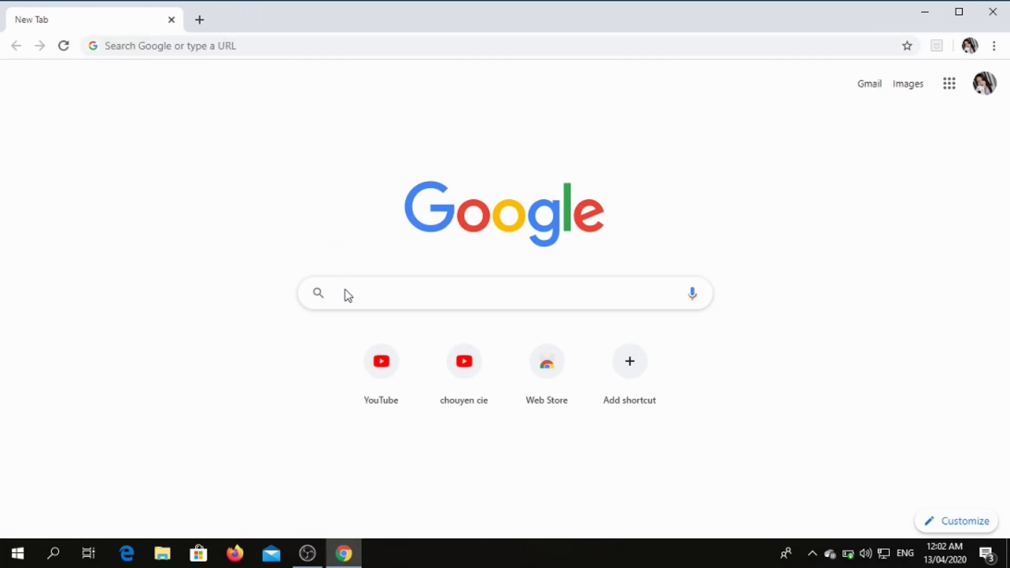
{"action": "type", "text": "O"}
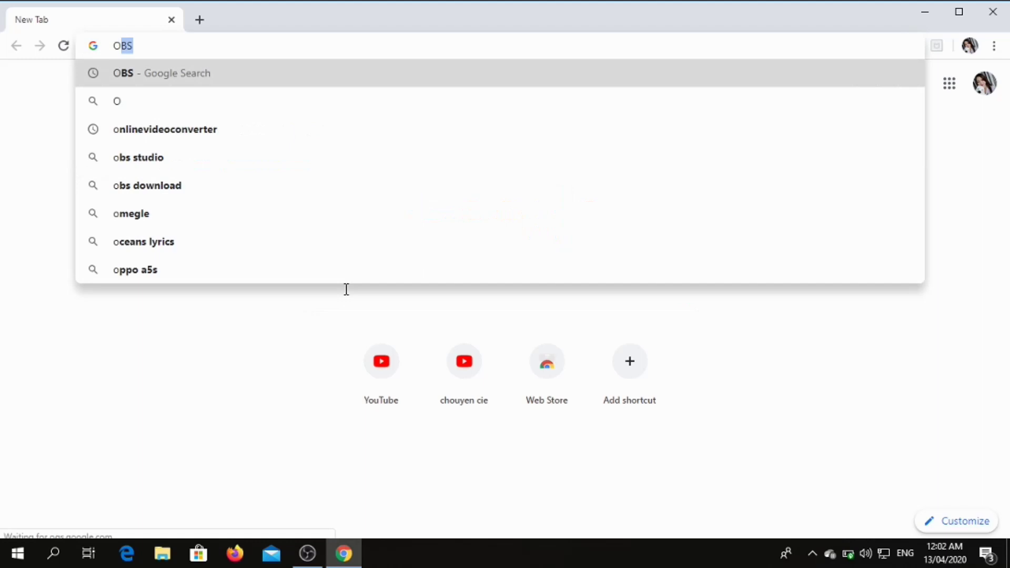
{"action": "key", "text": "Return"}
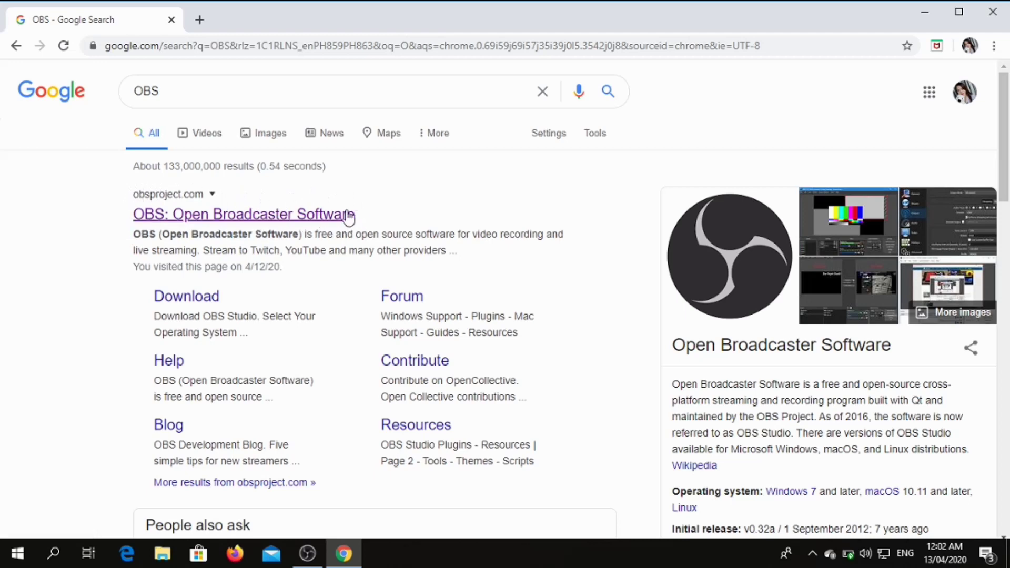
{"action": "left_click", "coordinate": [327, 216]}
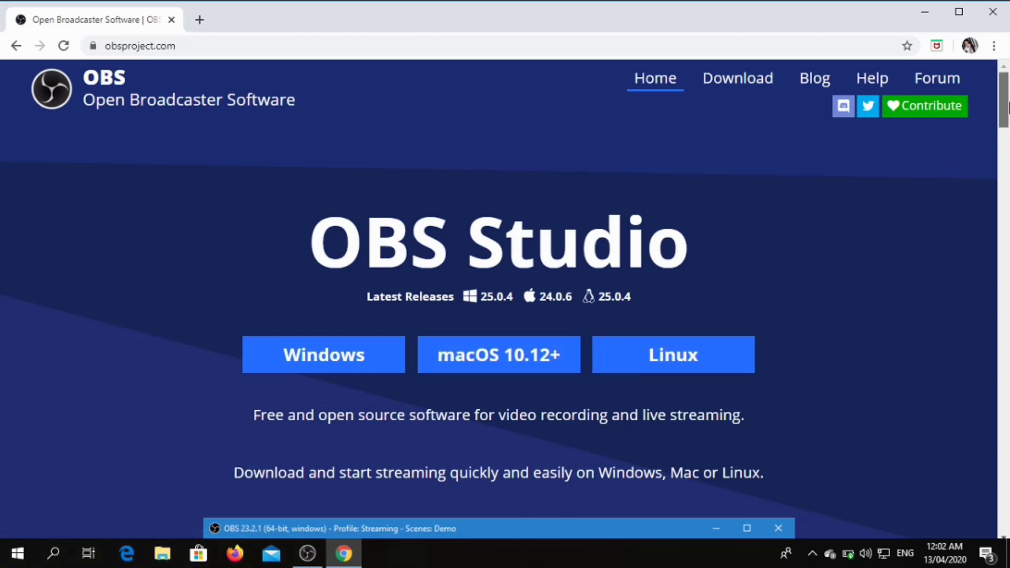
Step: Look through the OBS Studio home page and download the Windows version
{"action": "scroll", "coordinate": [483, 243], "scroll_direction": "down", "scroll_amount": 3}
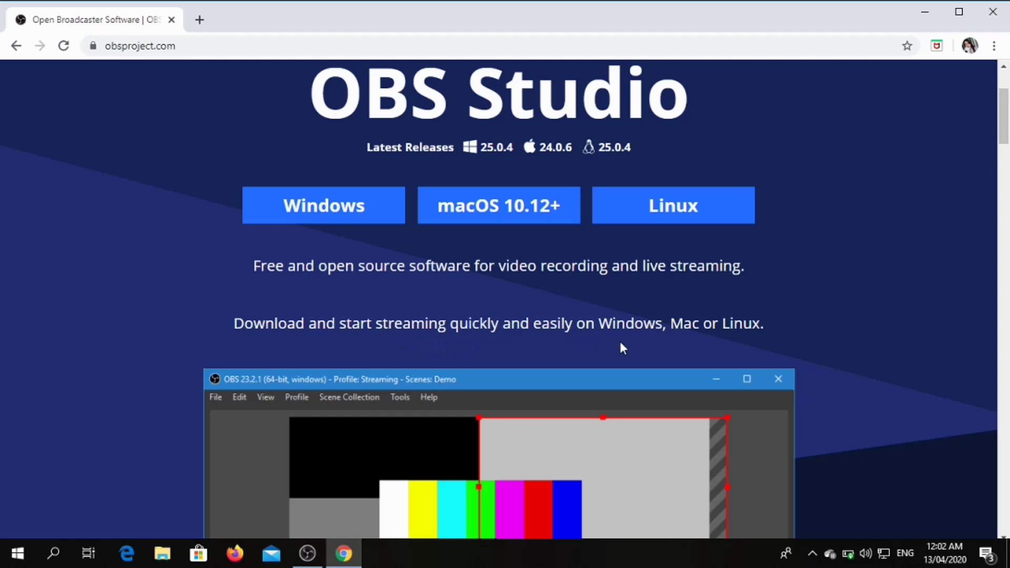
{"action": "left_click_drag", "start_coordinate": [1007, 138], "coordinate": [1008, 183]}
{"action": "scroll", "coordinate": [666, 109], "scroll_direction": "up", "scroll_amount": 2}
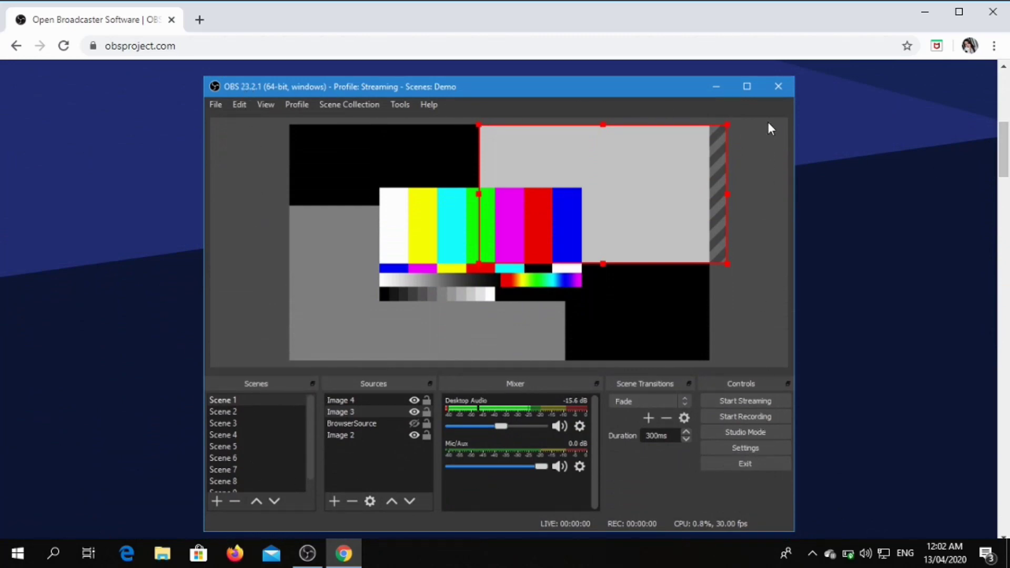
{"action": "left_click_drag", "start_coordinate": [1005, 149], "coordinate": [1009, 203]}
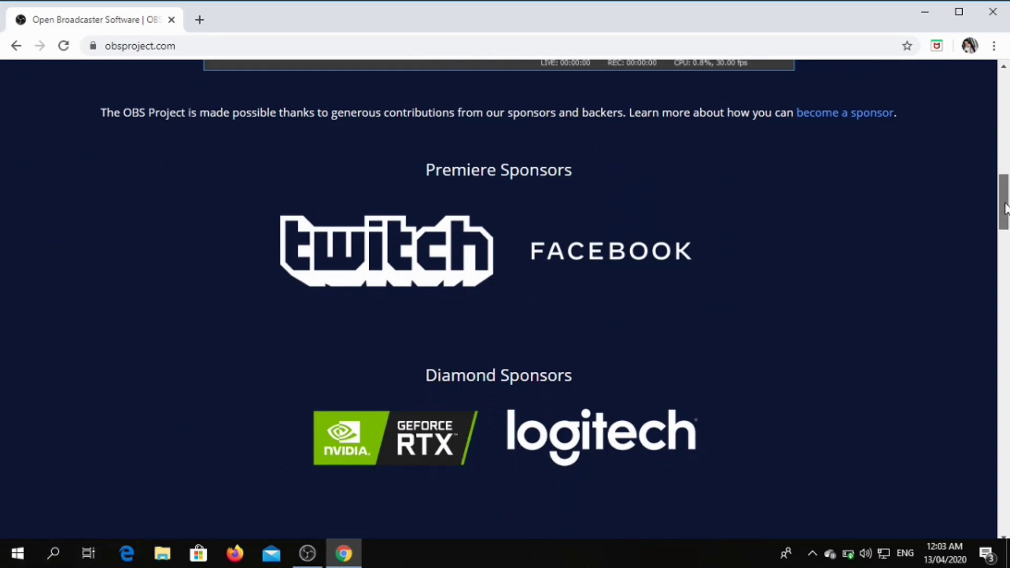
{"action": "left_click_drag", "start_coordinate": [1006, 210], "coordinate": [1008, 104]}
{"action": "left_click", "coordinate": [314, 357]}
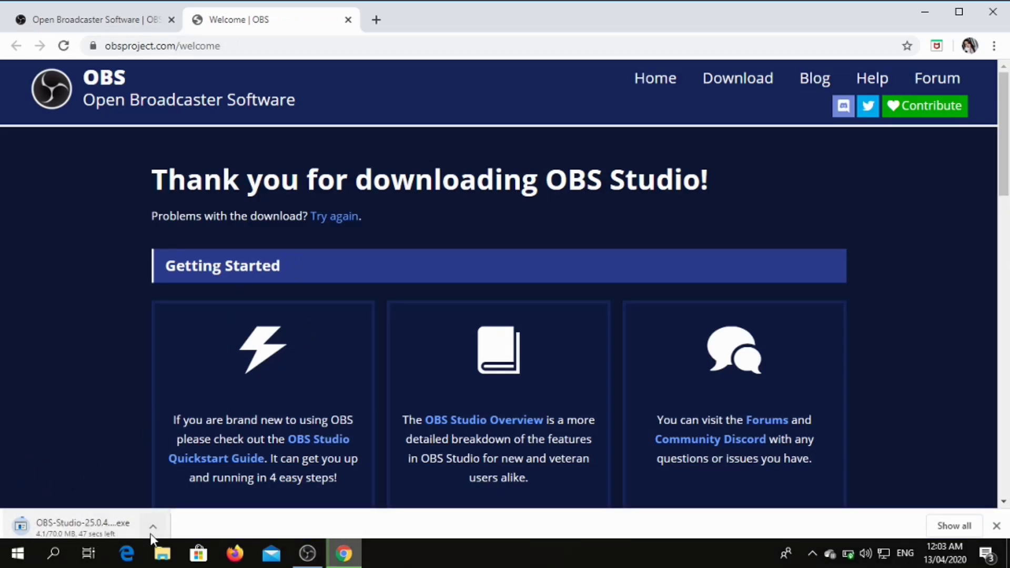
Step: Run the downloaded OBS Studio 25.0.4 installer, accept the licence, and install into C:\Program Files\obs-studio\
{"action": "left_click_drag", "start_coordinate": [1008, 127], "coordinate": [1009, 401]}
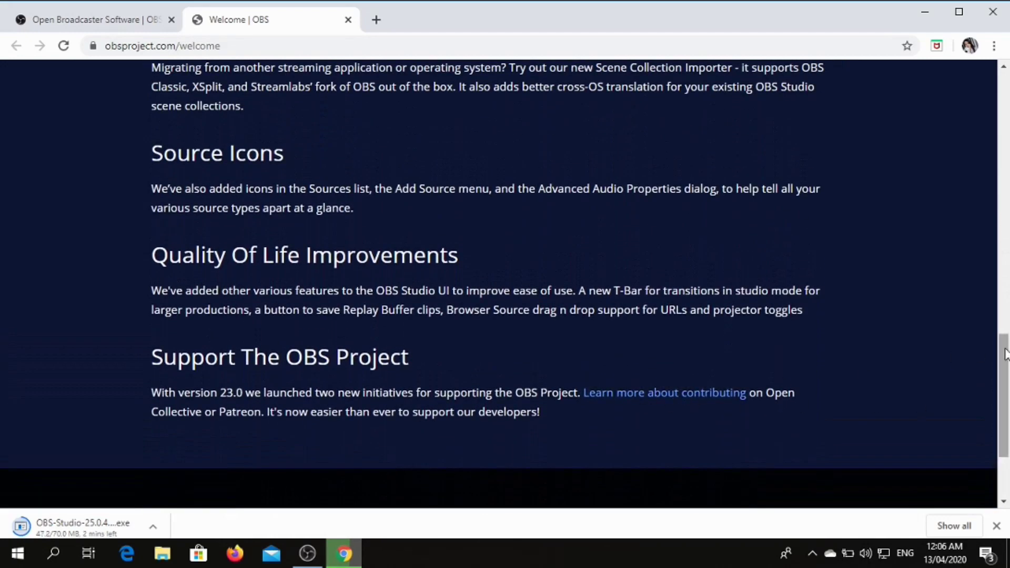
{"action": "left_click_drag", "start_coordinate": [1008, 354], "coordinate": [984, 101]}
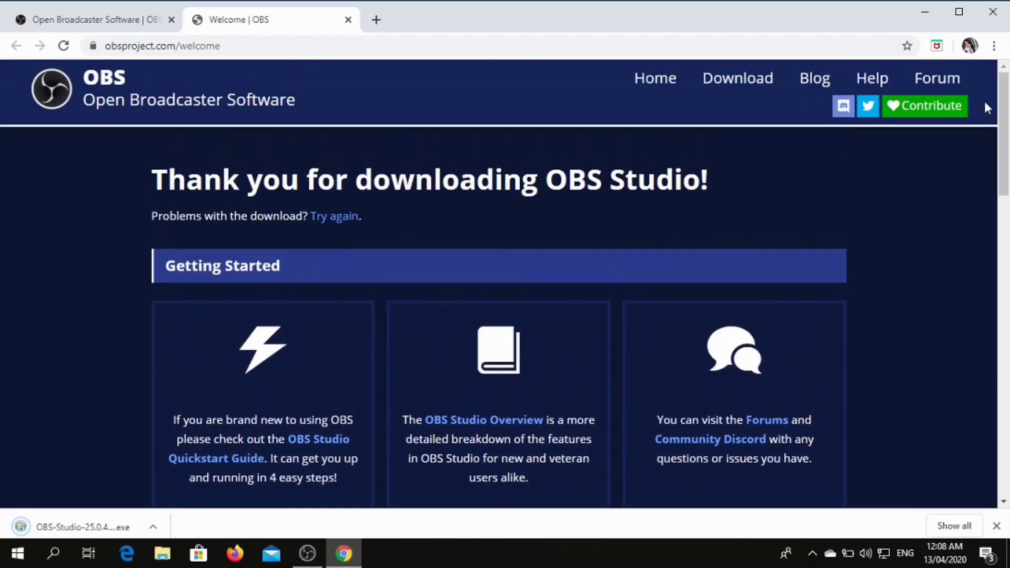
{"action": "left_click", "coordinate": [40, 527]}
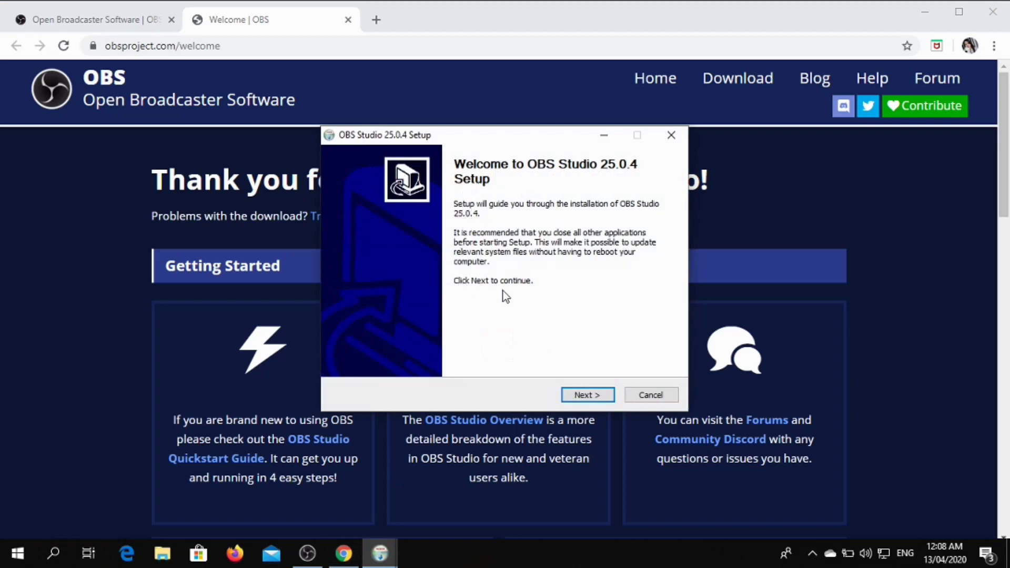
{"action": "left_click", "coordinate": [576, 394]}
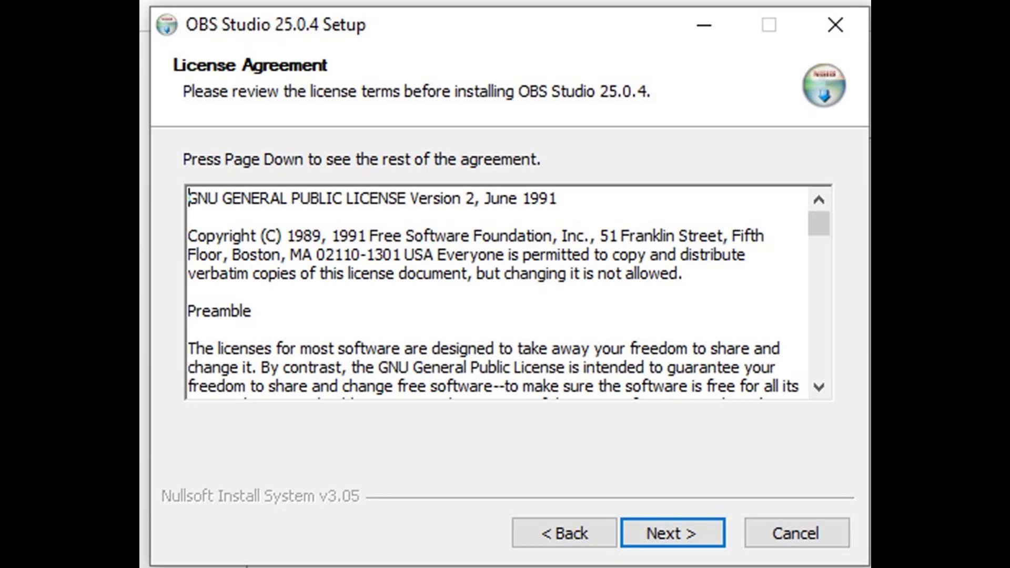
{"action": "key", "text": "Return"}
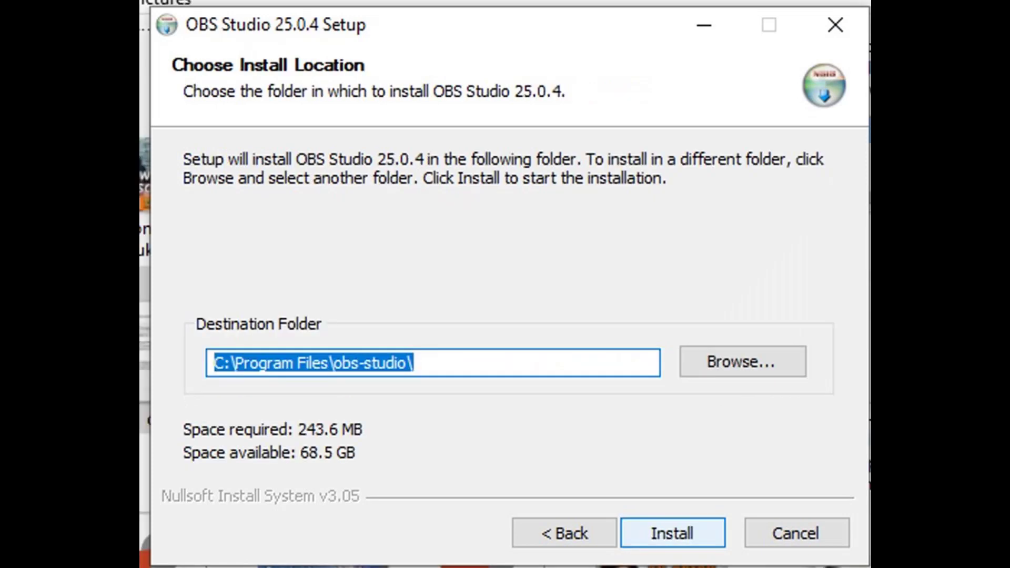
{"action": "key", "text": "Return"}
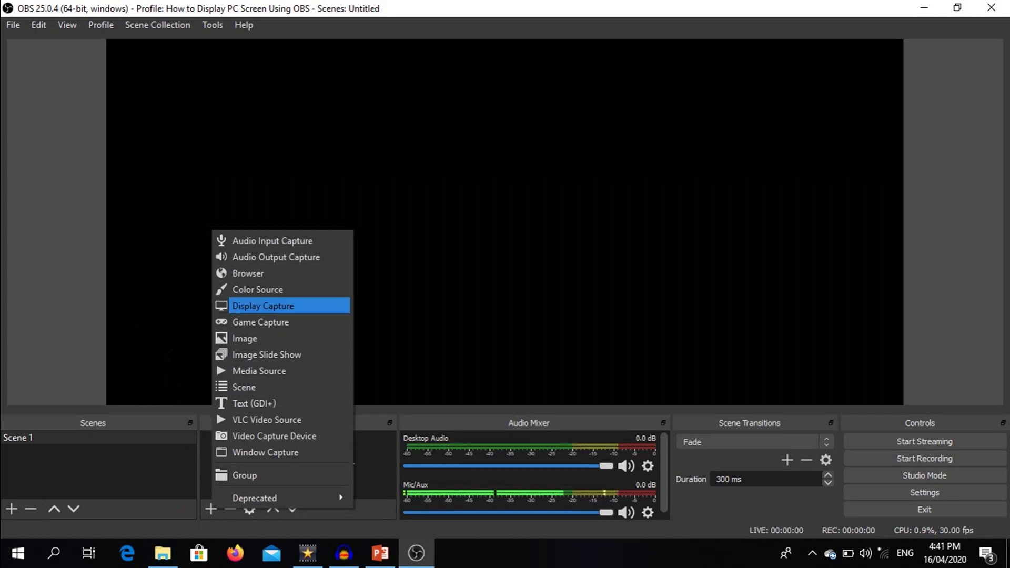
Step: Add a new Display Capture source named PC SCREEN to Scene 1 in OBS
{"action": "key", "text": "Return"}
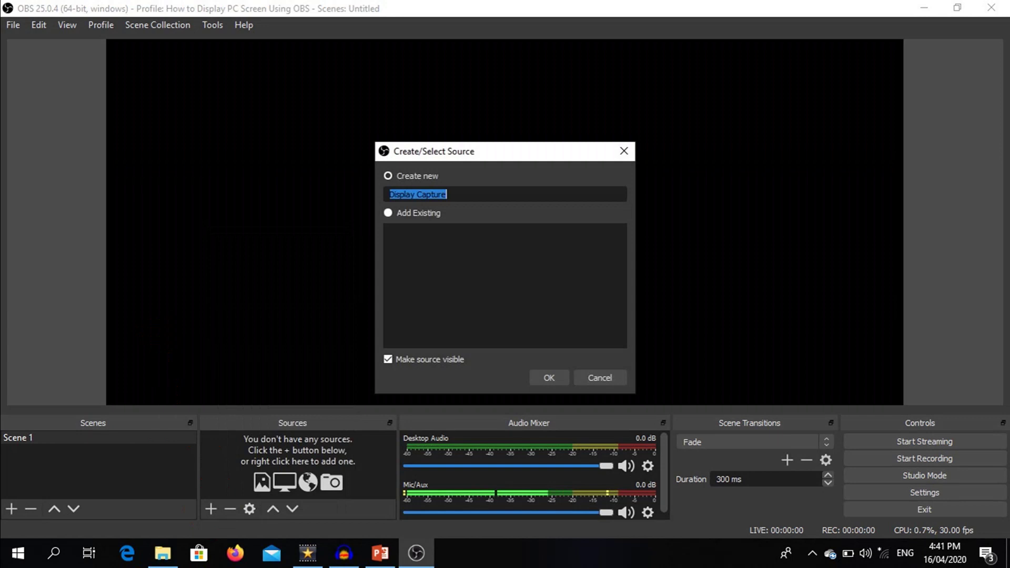
{"action": "type", "text": "PC SCREEN"}
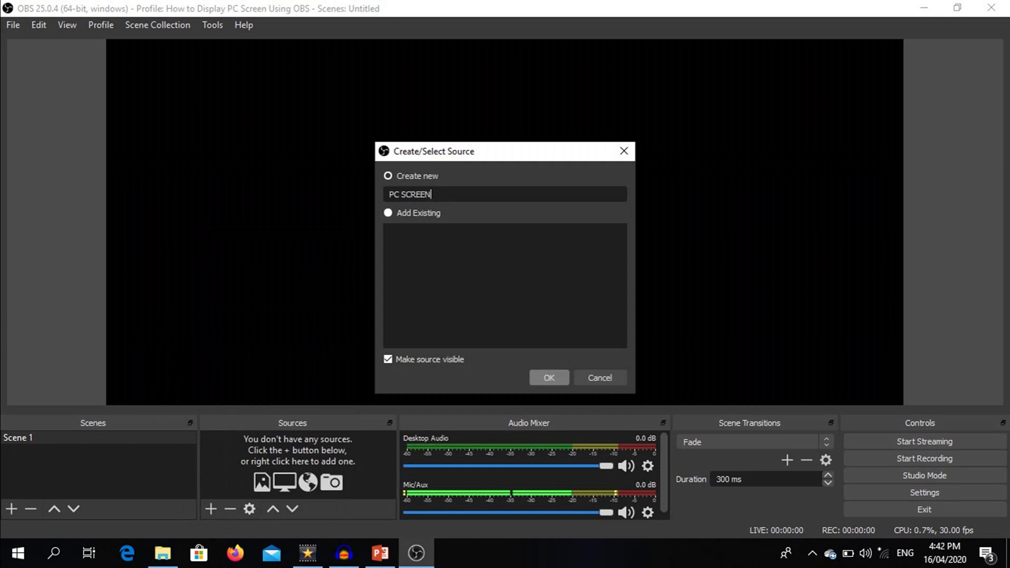
{"action": "key", "text": "Return"}
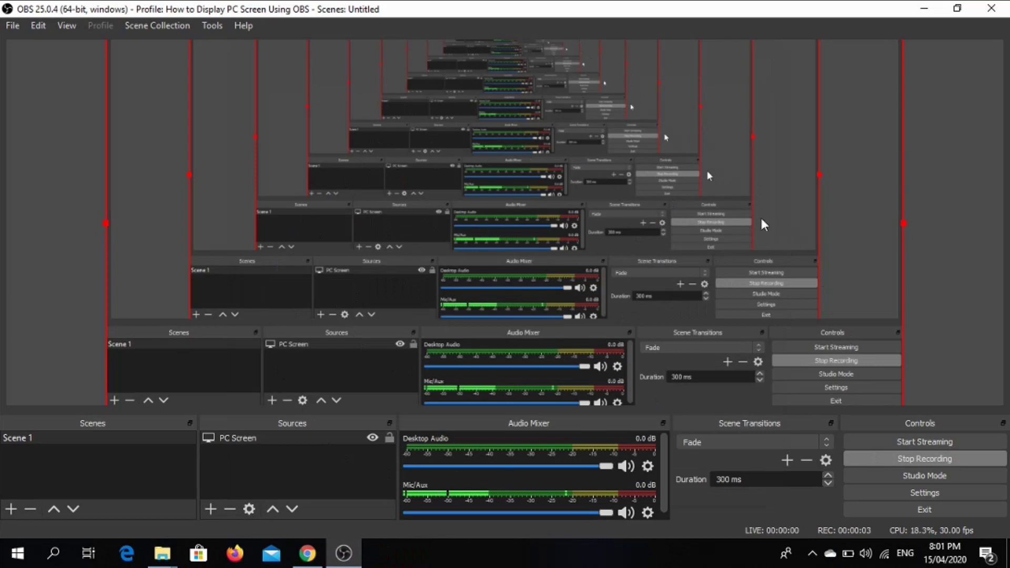
Step: Shrink and minimize the OBS window to check the desktop being captured, and bring it back maximized
{"action": "left_click", "coordinate": [958, 6]}
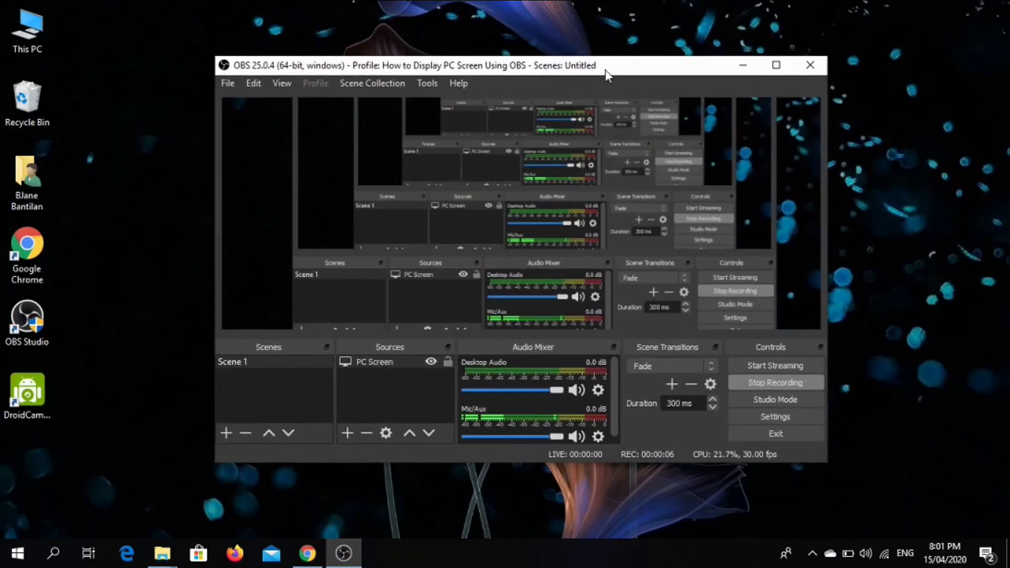
{"action": "mouse_move", "coordinate": [605, 67]}
{"action": "left_mouse_down"}
{"action": "mouse_move", "coordinate": [520, 70]}
{"action": "mouse_move", "coordinate": [664, 65]}
{"action": "mouse_move", "coordinate": [611, 61]}
{"action": "left_mouse_up"}
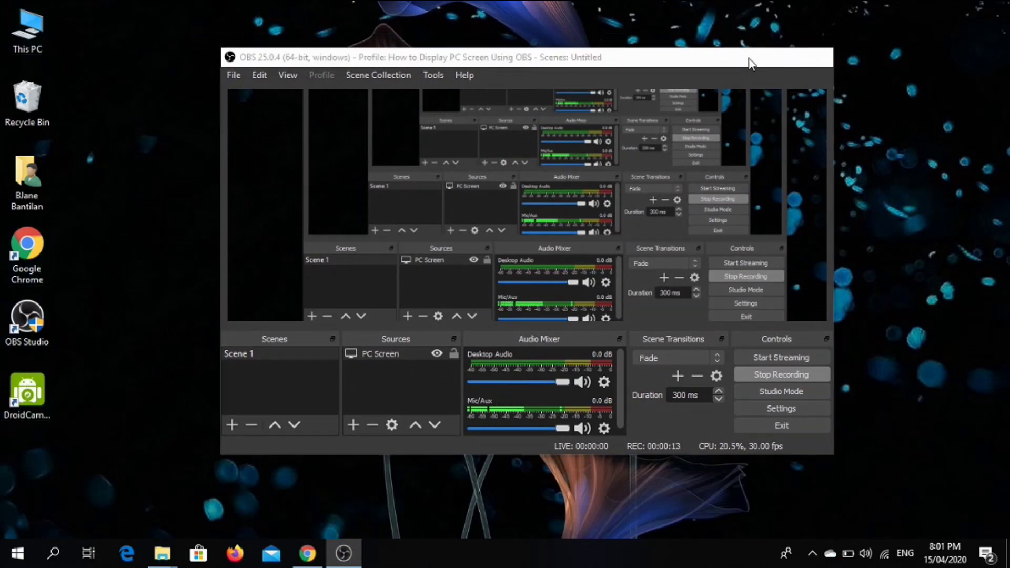
{"action": "left_click", "coordinate": [749, 58]}
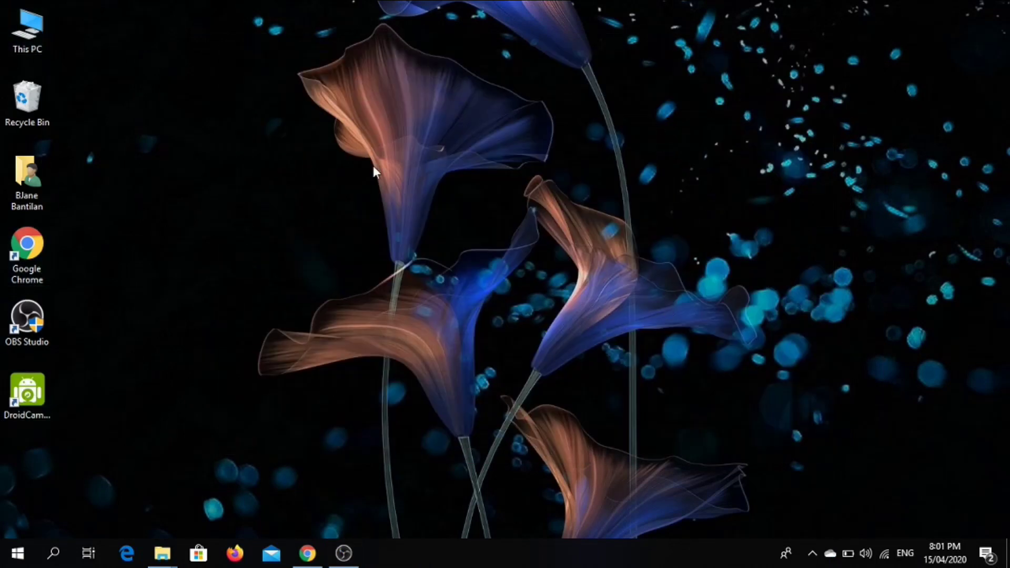
{"action": "left_click", "coordinate": [343, 554]}
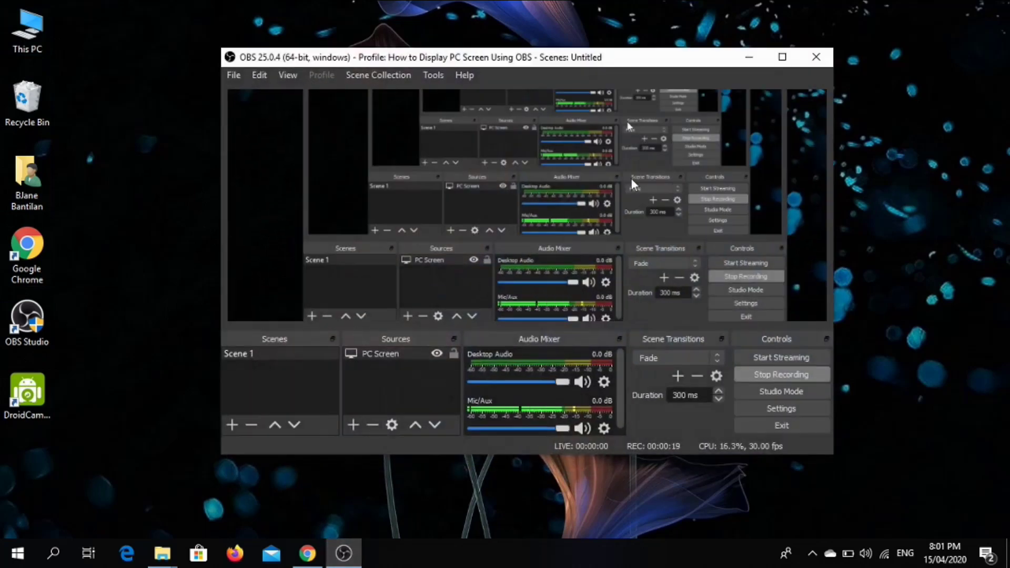
{"action": "left_click", "coordinate": [772, 60]}
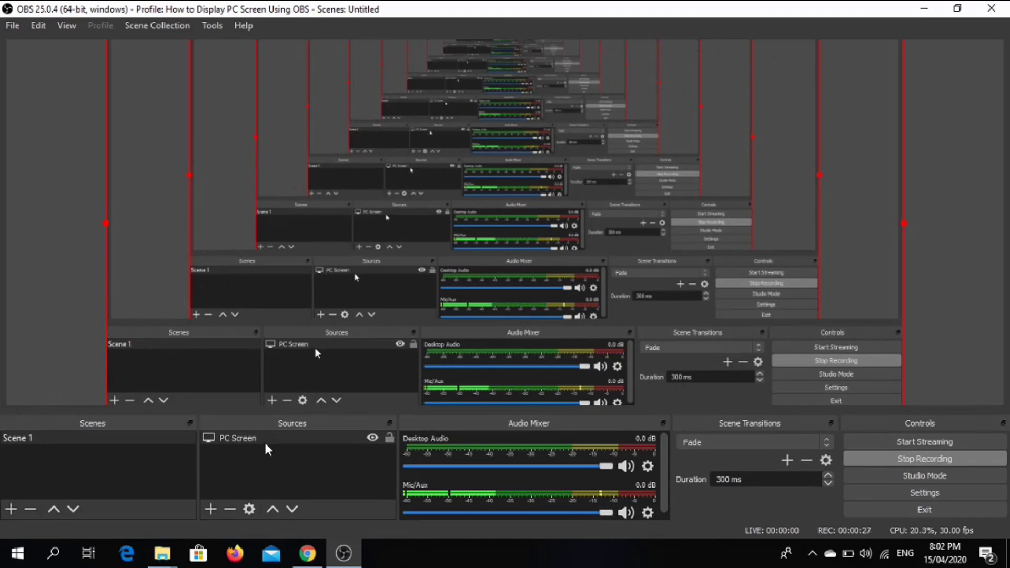
Step: Add a new scene named "How to Live Stream PC Screen Using OBS"
{"action": "left_click", "coordinate": [11, 509]}
{"action": "type", "text": "How to"}
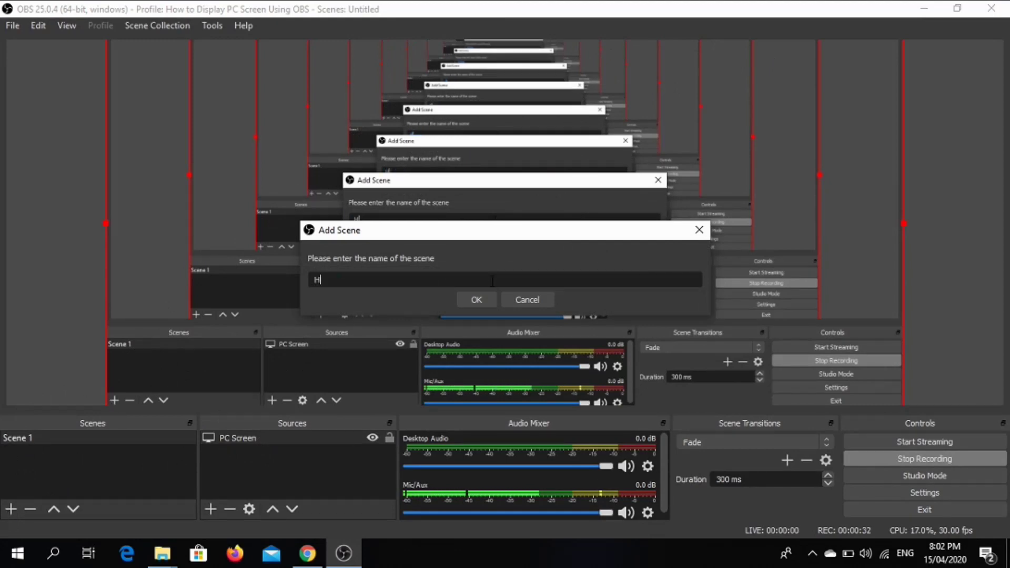
{"action": "type", "text": "i"}
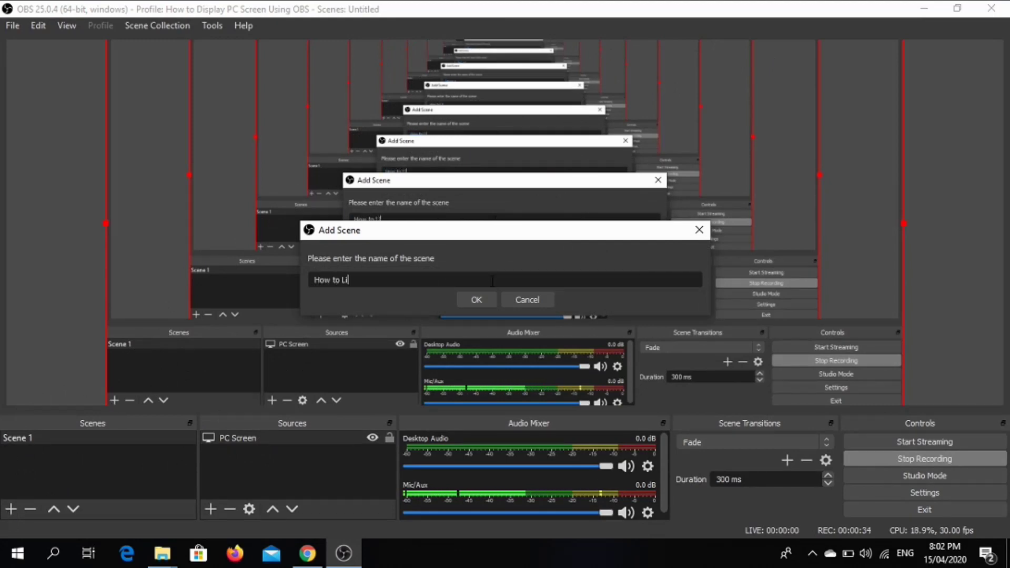
{"action": "type", "text": "ve Stre"}
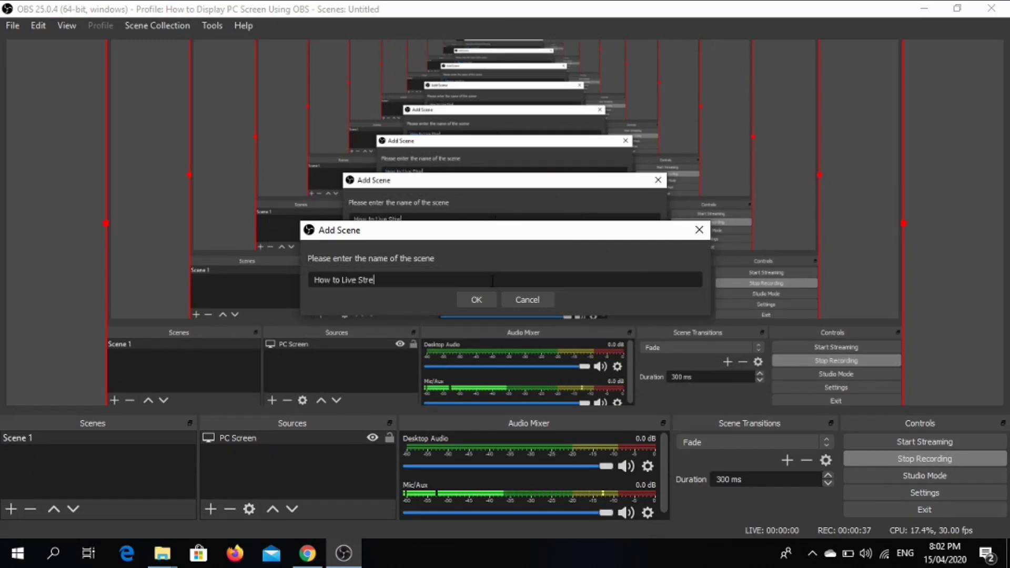
{"action": "type", "text": "am PC "}
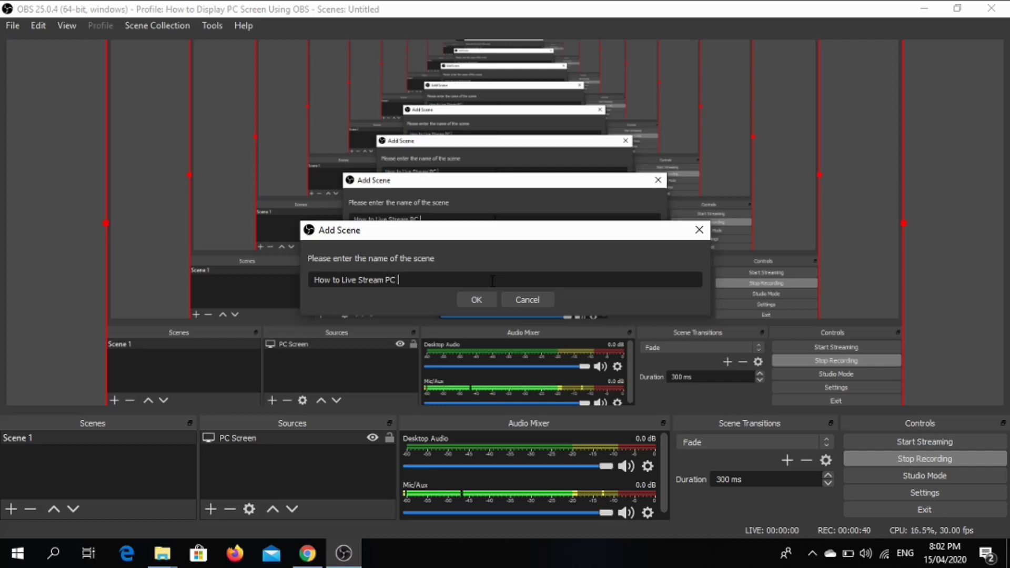
{"action": "type", "text": "Screen U"}
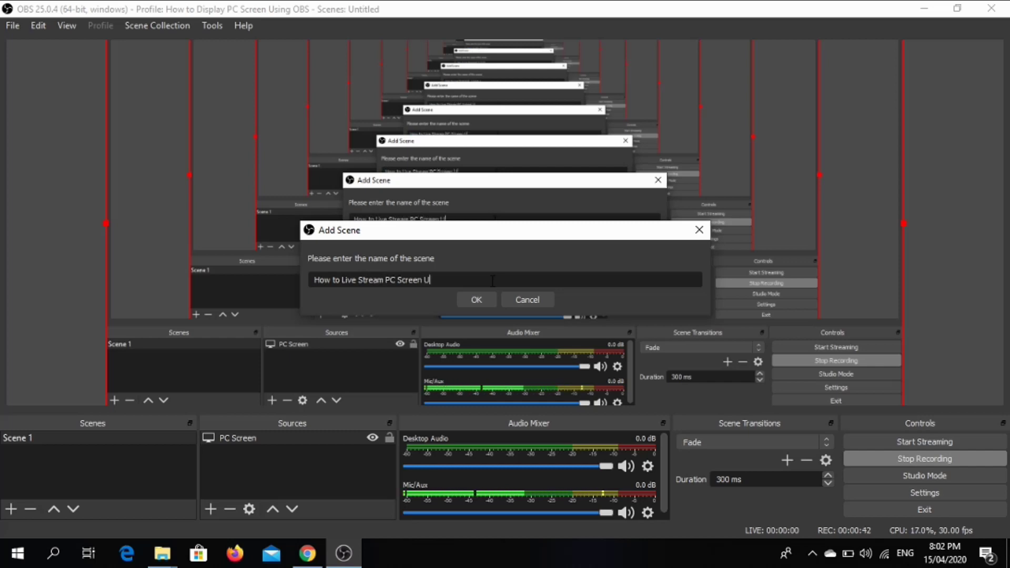
{"action": "type", "text": "sing OBS"}
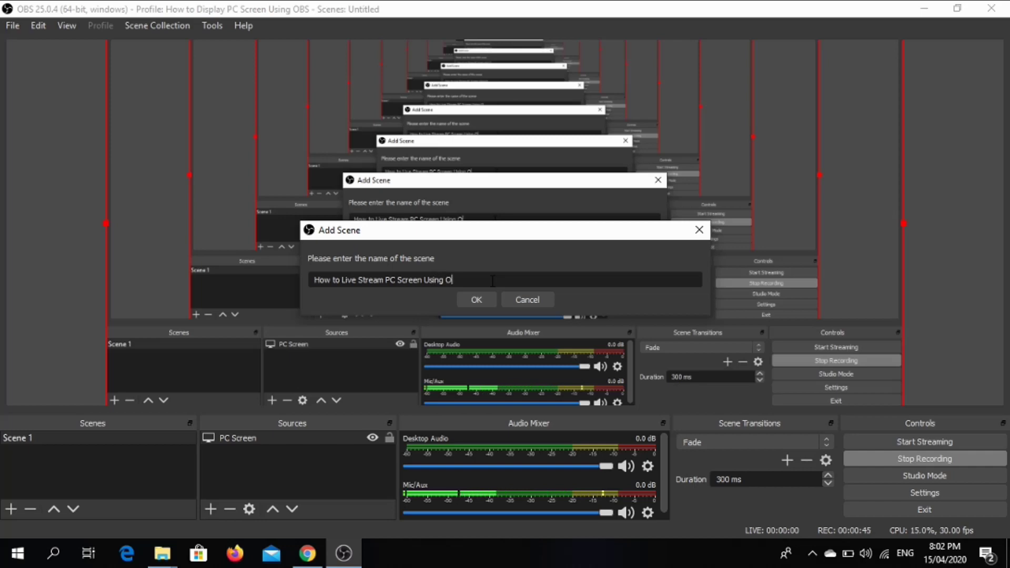
{"action": "left_click", "coordinate": [488, 302]}
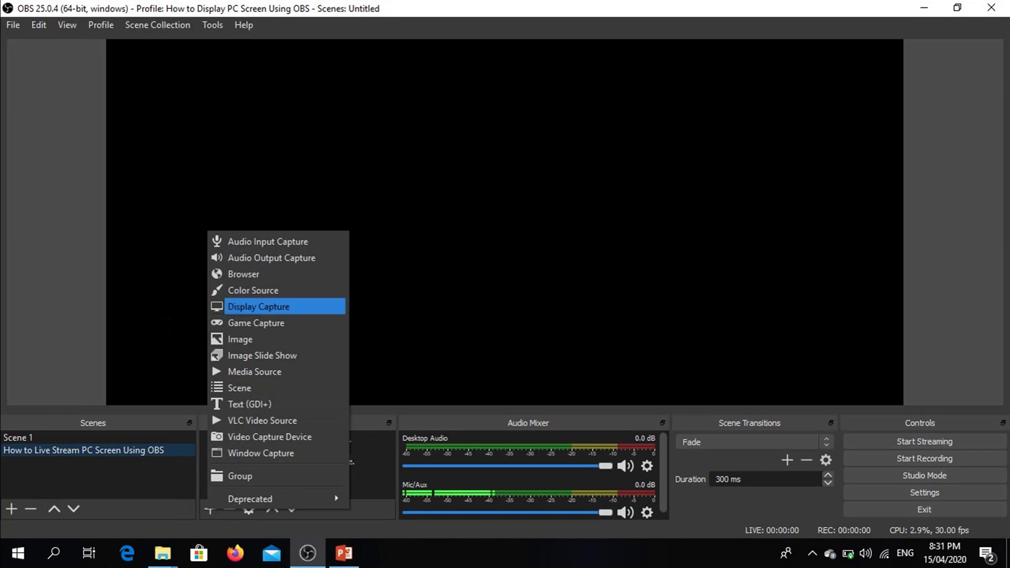
Step: Add a new Display Capture source named SCREEN to the "How to Live Stream PC Screen Using OBS" scene
{"action": "left_click", "coordinate": [259, 307]}
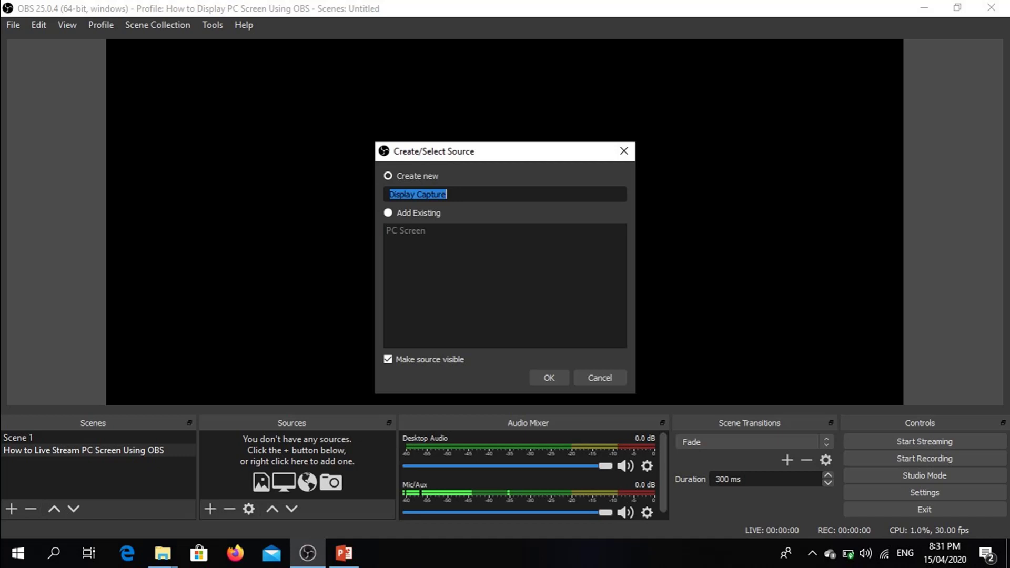
{"action": "type", "text": "SCREEN"}
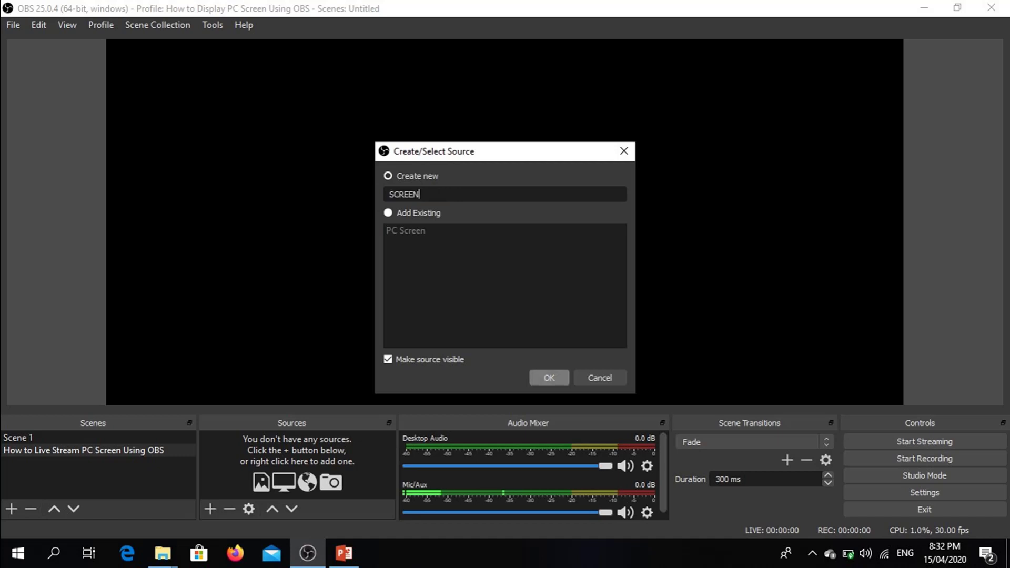
{"action": "key", "text": "Return"}
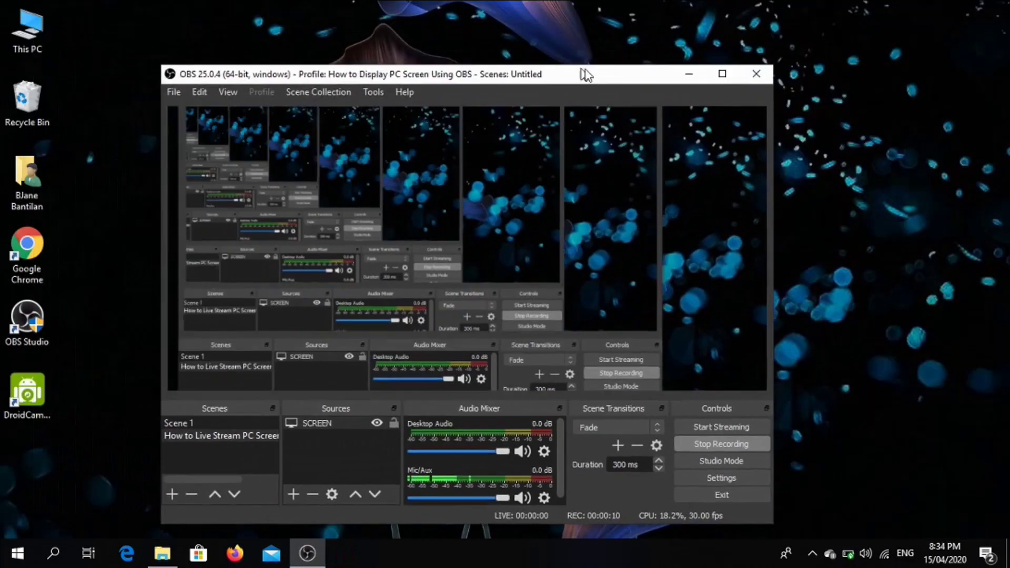
Step: Move the OBS window higher on the desktop and minimize it to expose the desktop
{"action": "left_click_drag", "start_coordinate": [586, 74], "coordinate": [614, 42]}
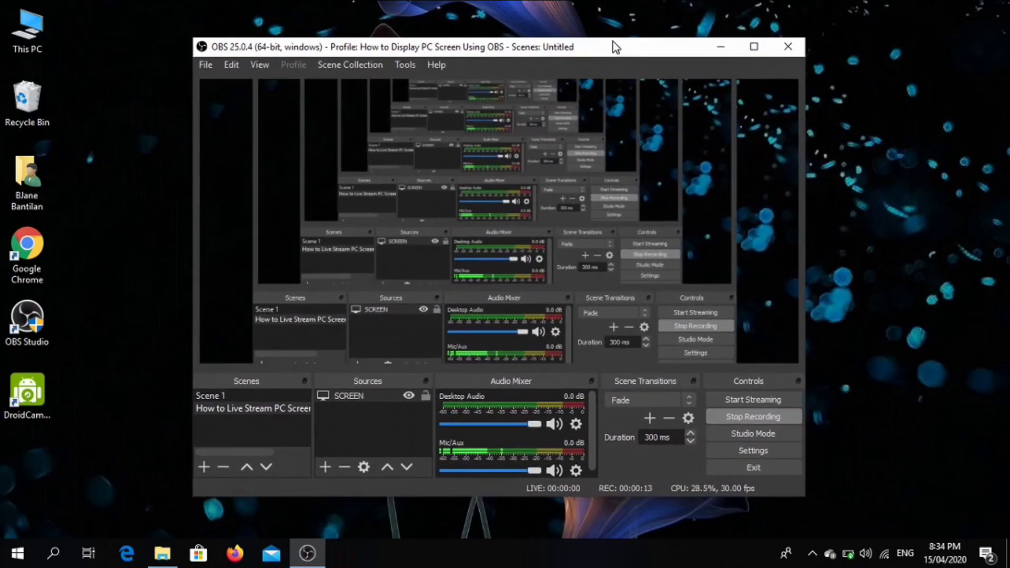
{"action": "left_click", "coordinate": [721, 46]}
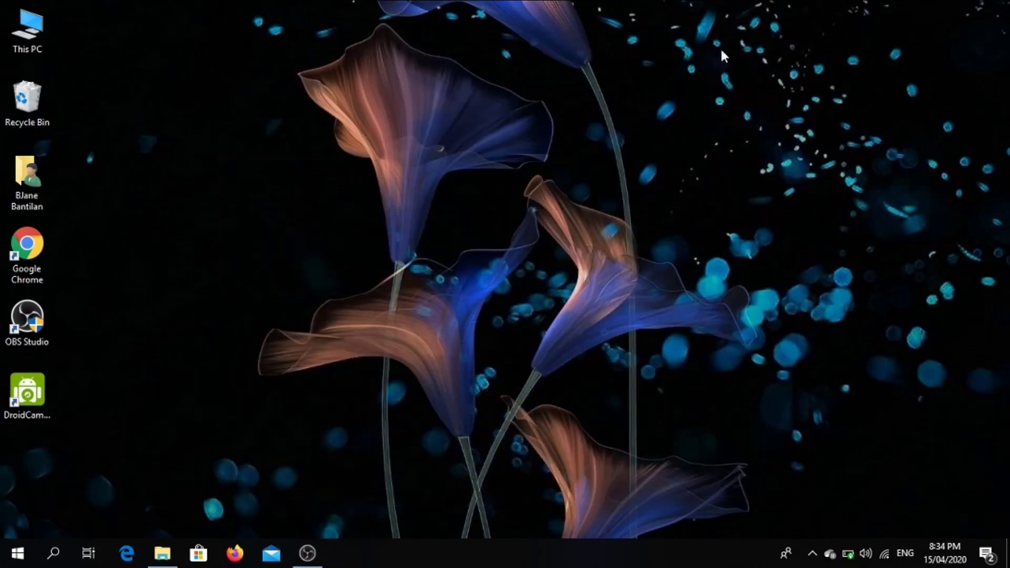
Step: Open YouTube in Google Chrome and go to the signed-in account's own channel page
{"action": "left_click", "coordinate": [25, 248]}
{"action": "double_click", "coordinate": [25, 248]}
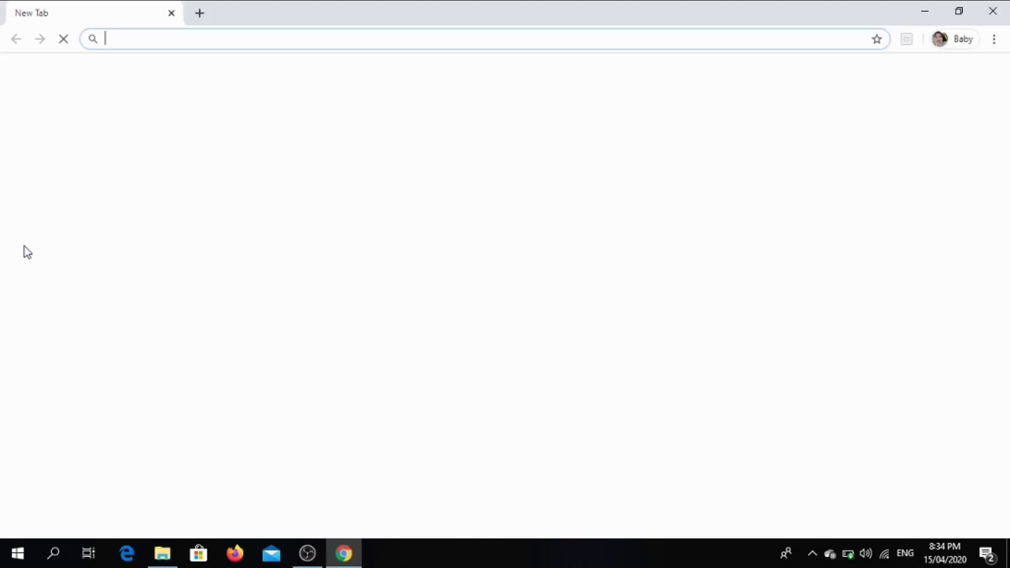
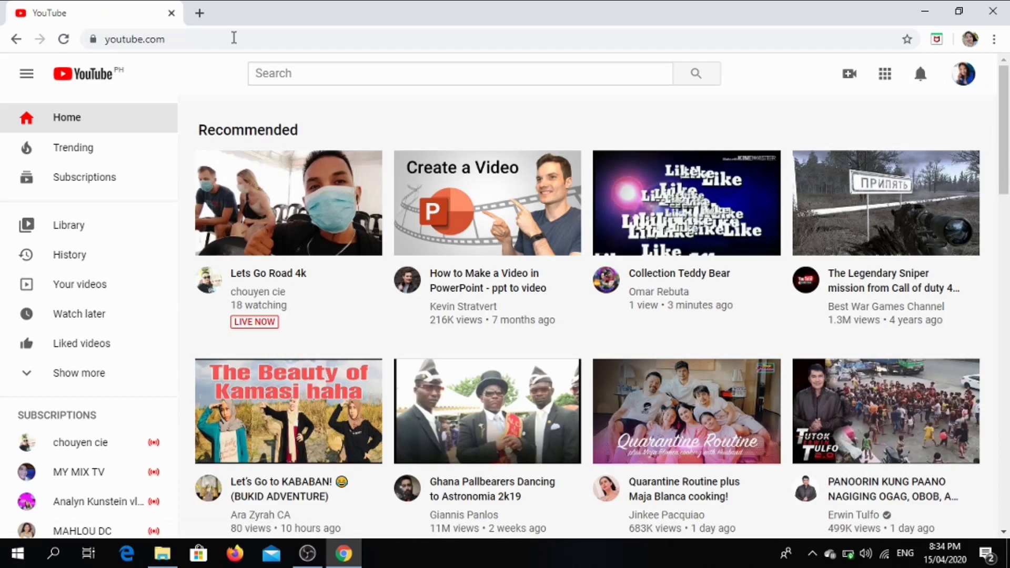
{"action": "left_click", "coordinate": [965, 79]}
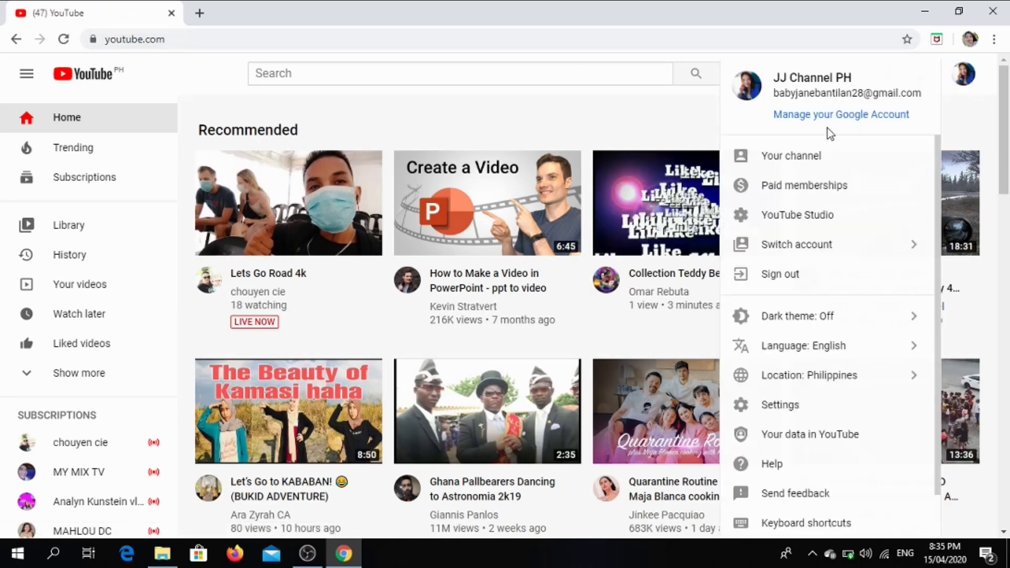
{"action": "left_click", "coordinate": [819, 161]}
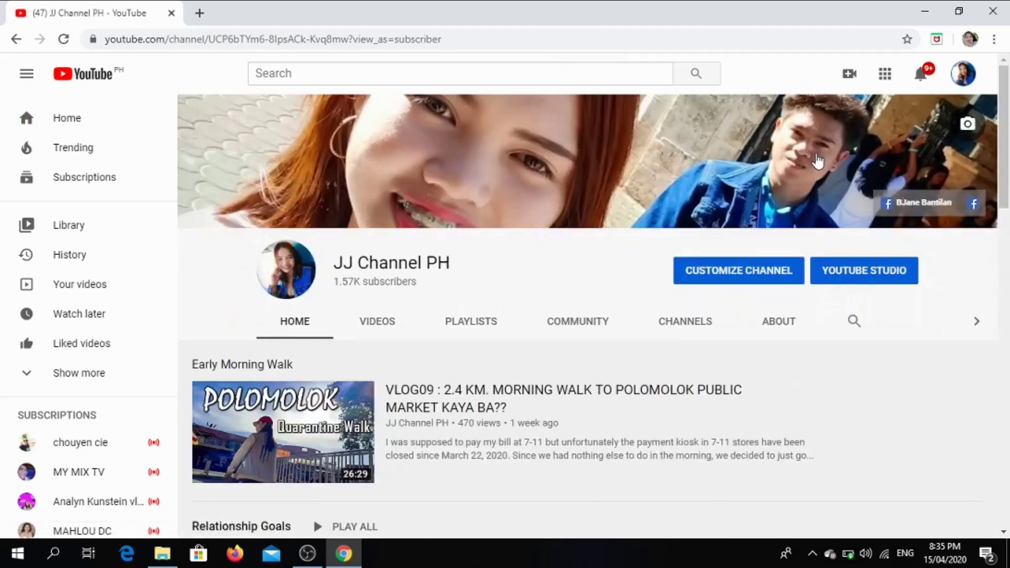
Step: Create a new YouTube live stream titled "How To Live Stream Using OBS" with the description "Quick Tutorial", without copying previous stream settings
{"action": "left_click", "coordinate": [850, 75]}
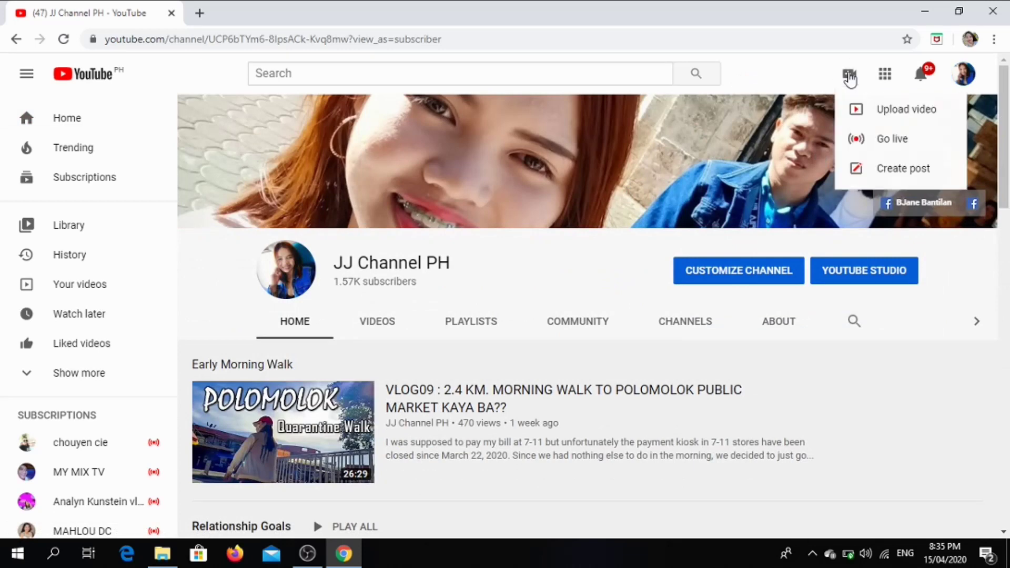
{"action": "left_click", "coordinate": [888, 141]}
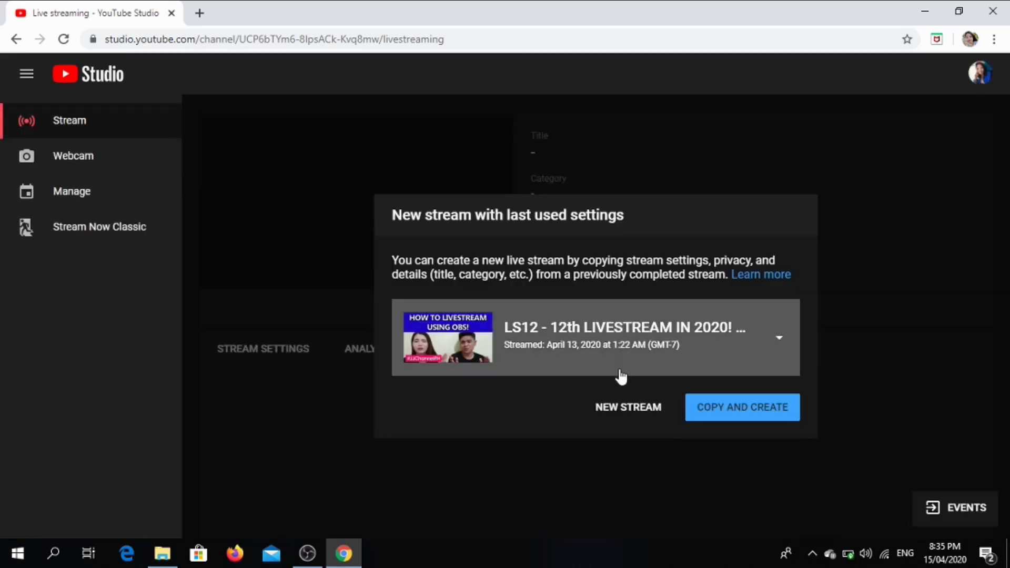
{"action": "left_click", "coordinate": [627, 413]}
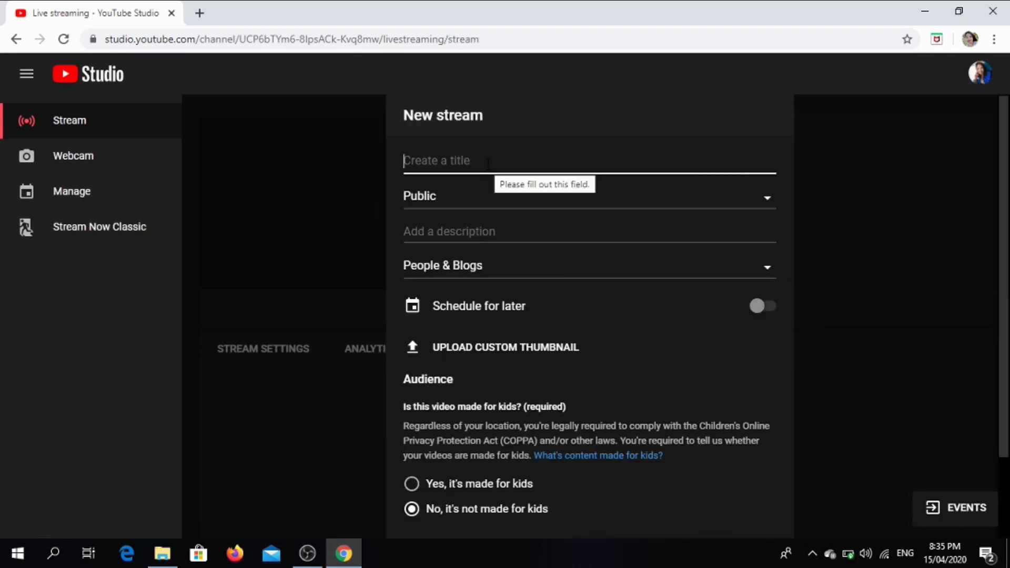
{"action": "type", "text": "How To"}
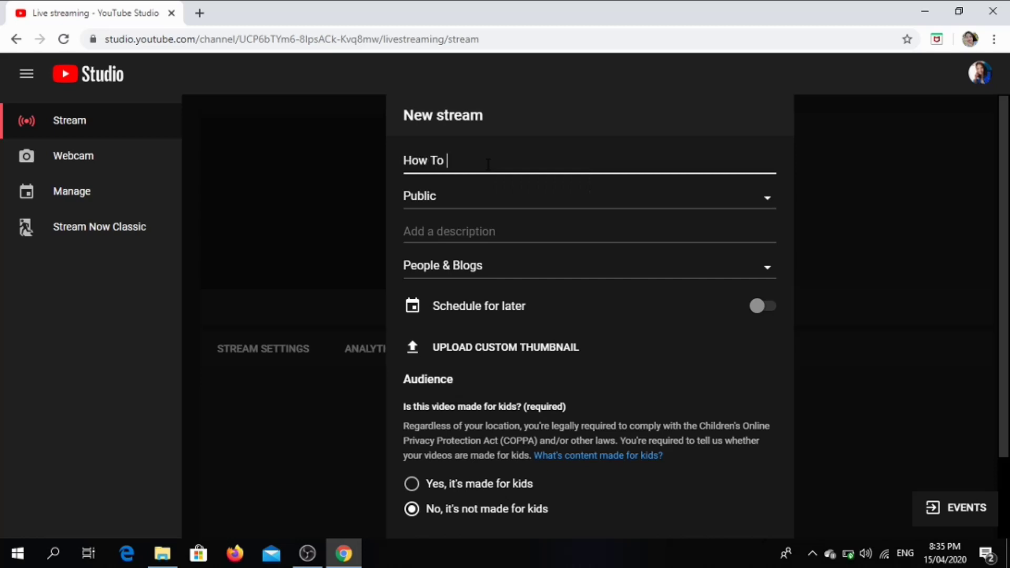
{"action": "type", "text": " Live Stream Using OBS"}
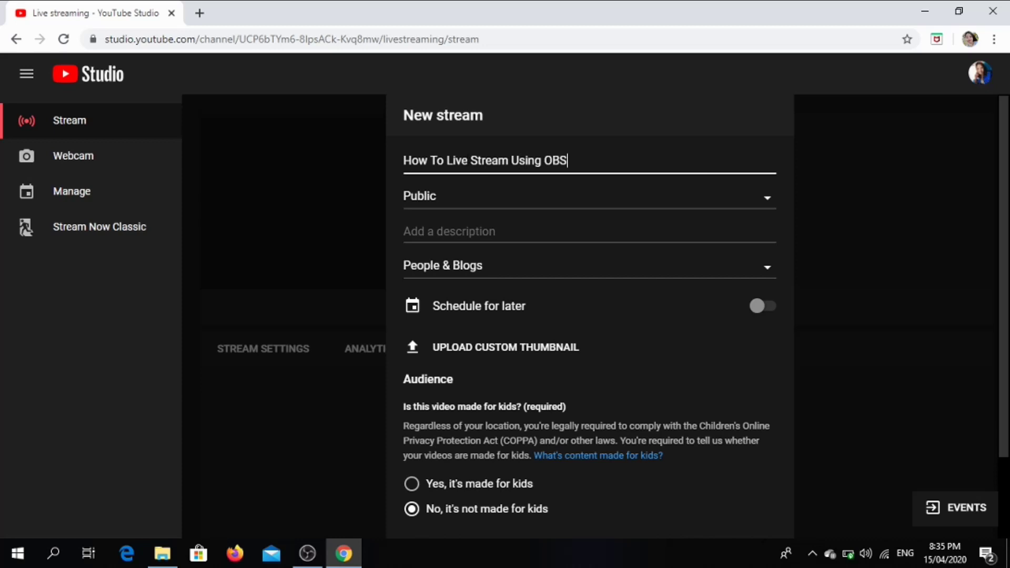
{"action": "left_click", "coordinate": [433, 230]}
{"action": "type", "text": "Quick Tutorial"}
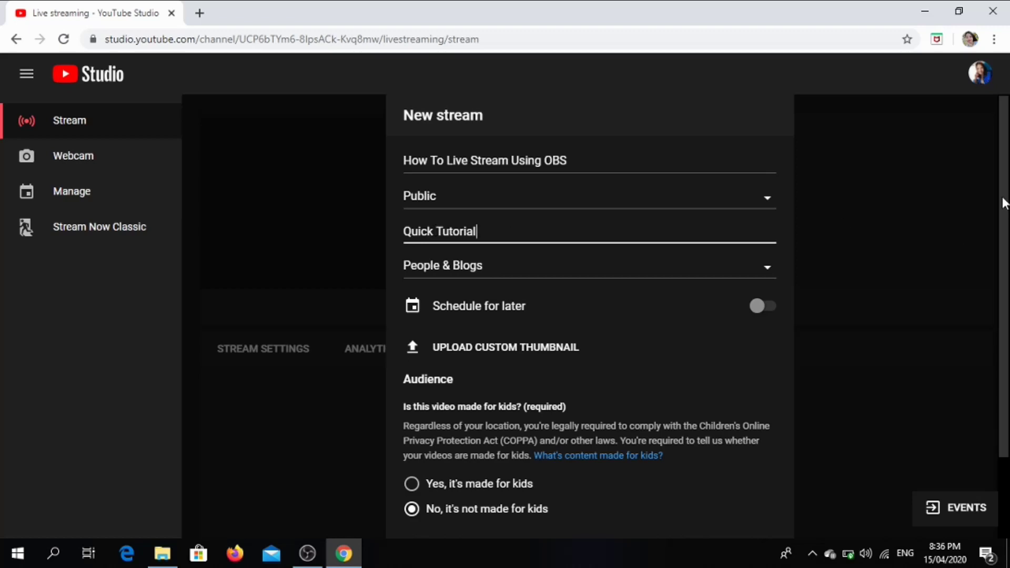
{"action": "scroll", "coordinate": [1005, 204], "scroll_direction": "down", "scroll_amount": 2}
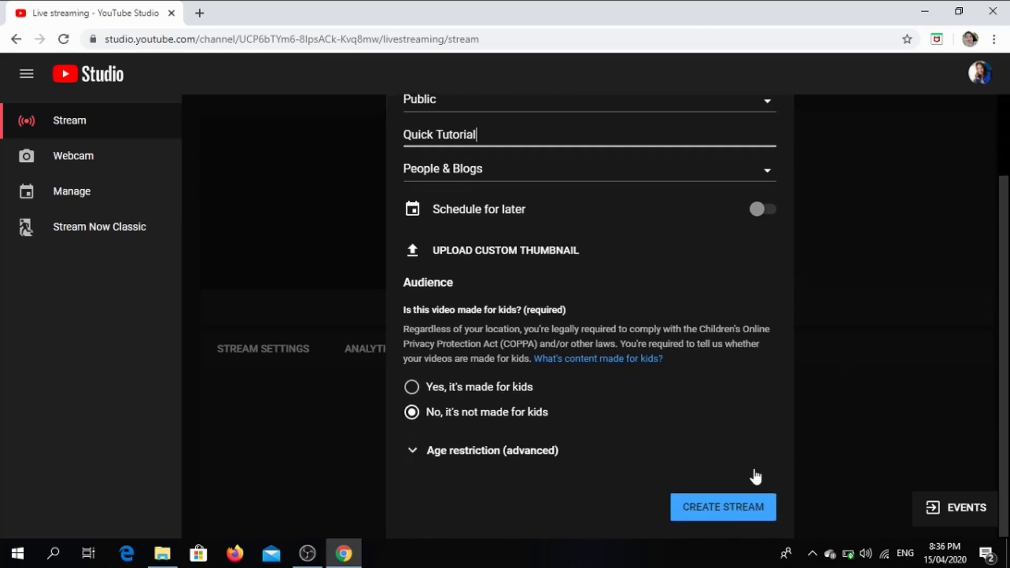
{"action": "left_click", "coordinate": [729, 508]}
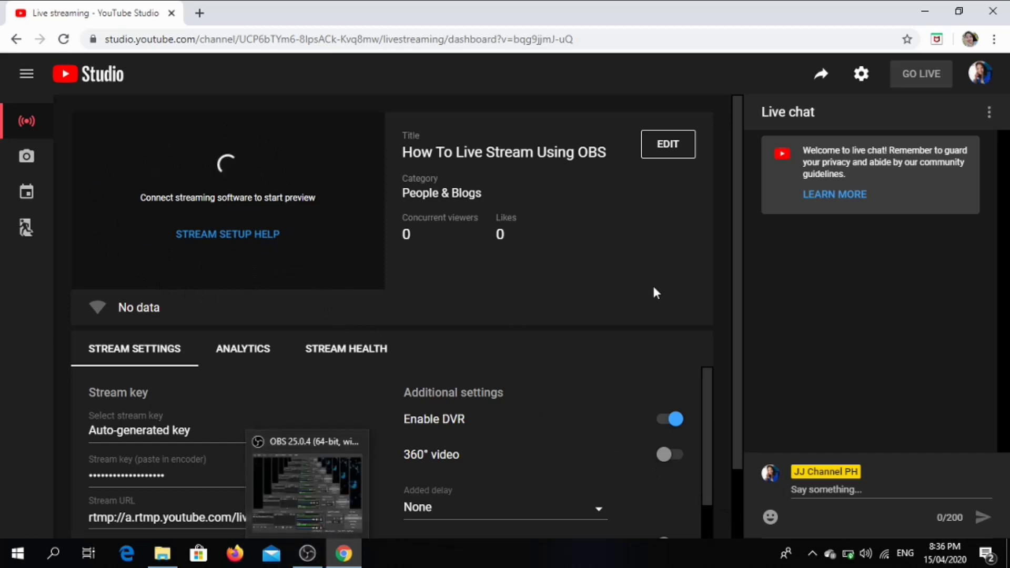
Step: Briefly reveal the stream key in the stream settings, hide it again, and copy it to the clipboard
{"action": "left_click_drag", "start_coordinate": [708, 392], "coordinate": [709, 427]}
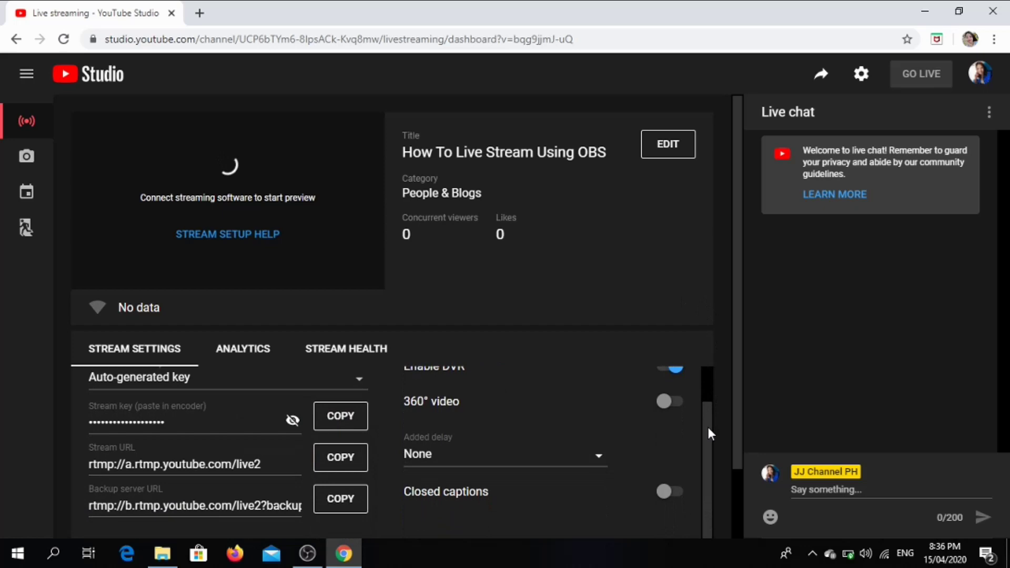
{"action": "left_click", "coordinate": [293, 421]}
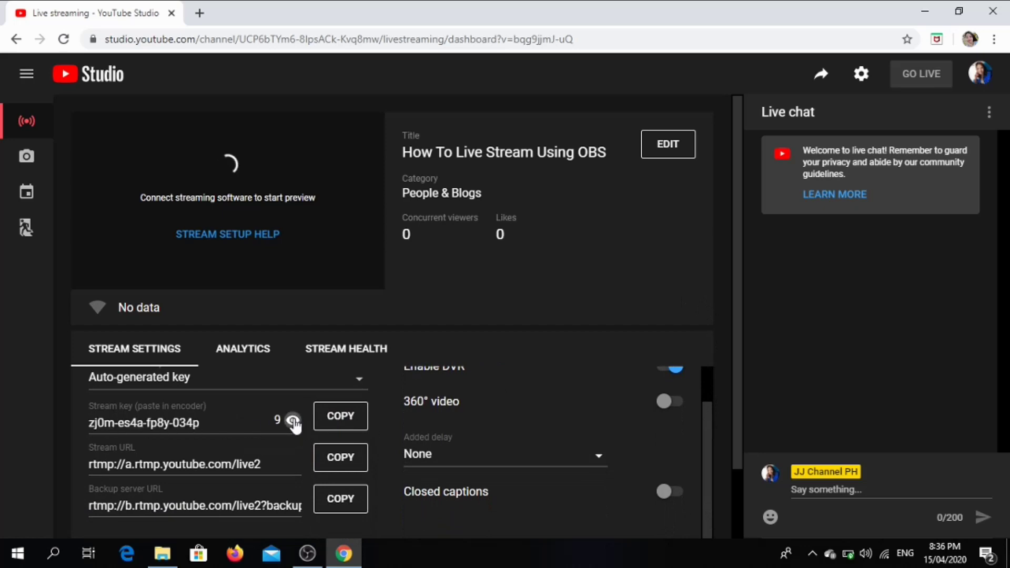
{"action": "left_click", "coordinate": [293, 421]}
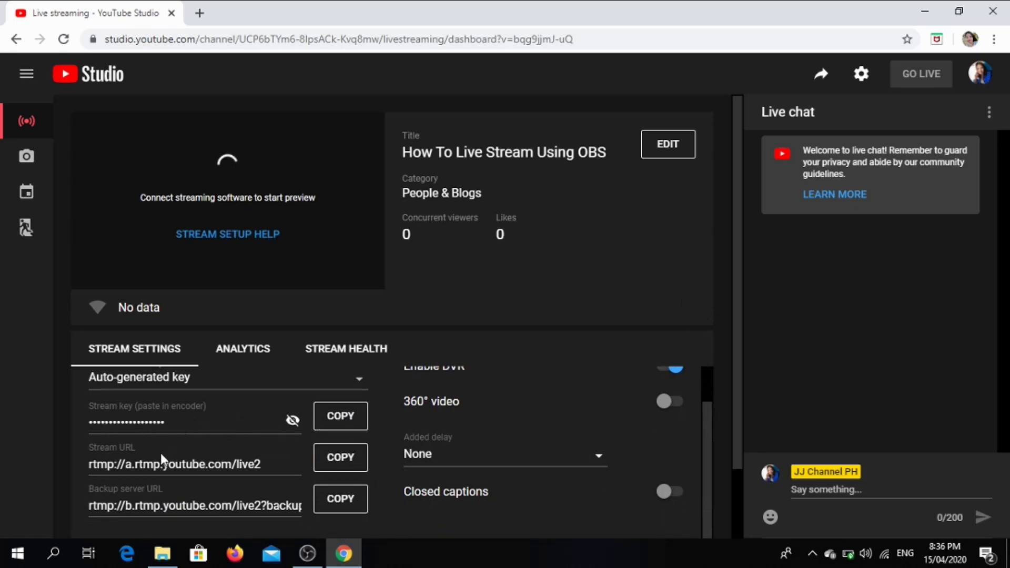
{"action": "left_click", "coordinate": [351, 427]}
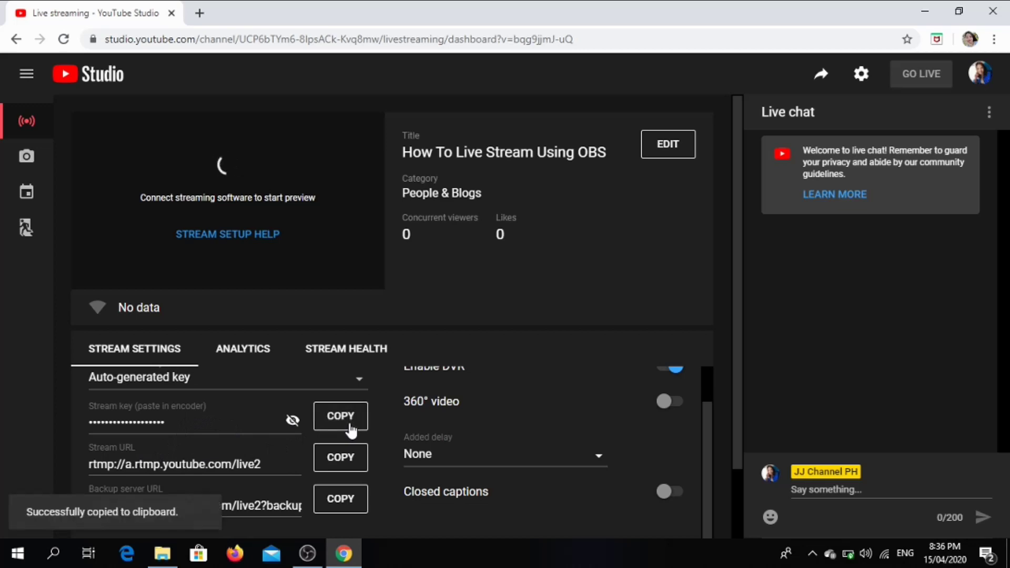
Step: Switch to OBS Studio, maximize its window, and set the streaming service to YouTube / YouTube Gaming in the settings
{"action": "left_click", "coordinate": [313, 559]}
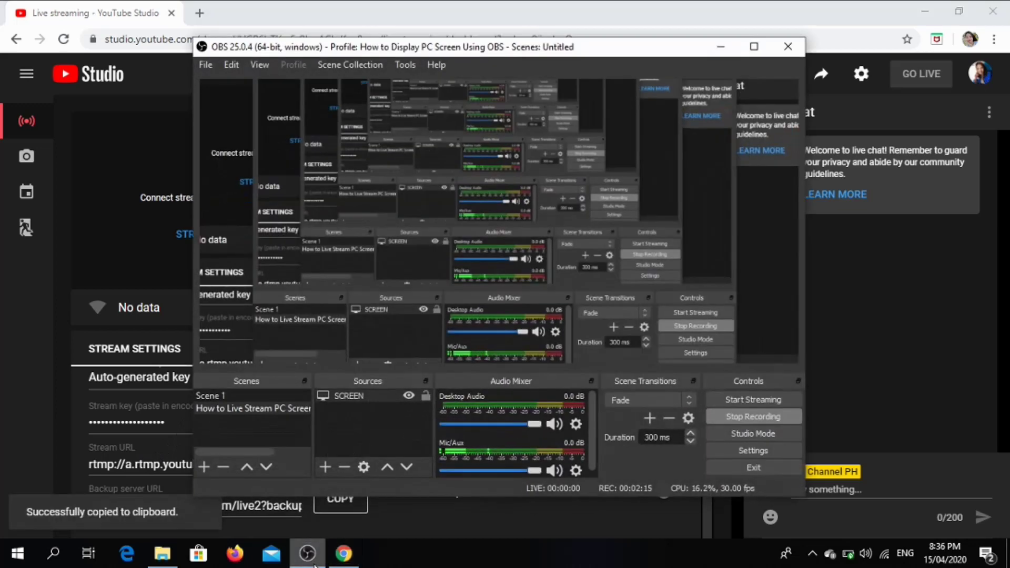
{"action": "left_click", "coordinate": [755, 47]}
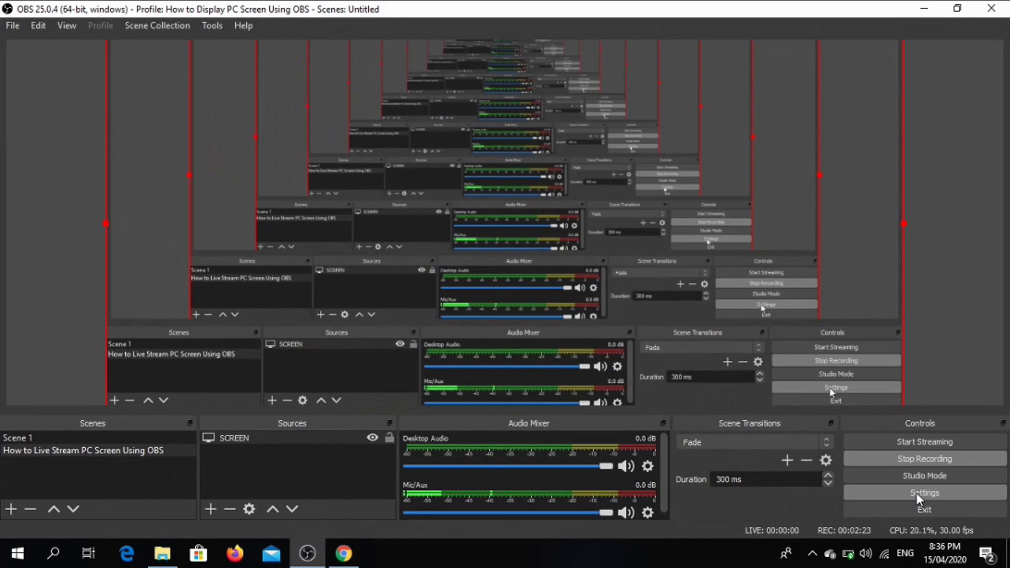
{"action": "left_click", "coordinate": [867, 492]}
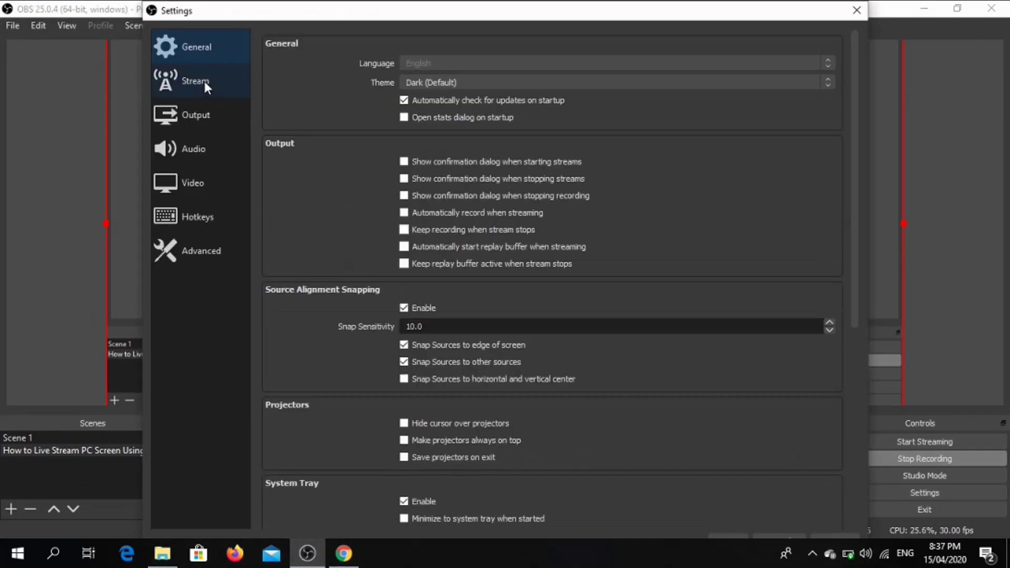
{"action": "left_click", "coordinate": [204, 81]}
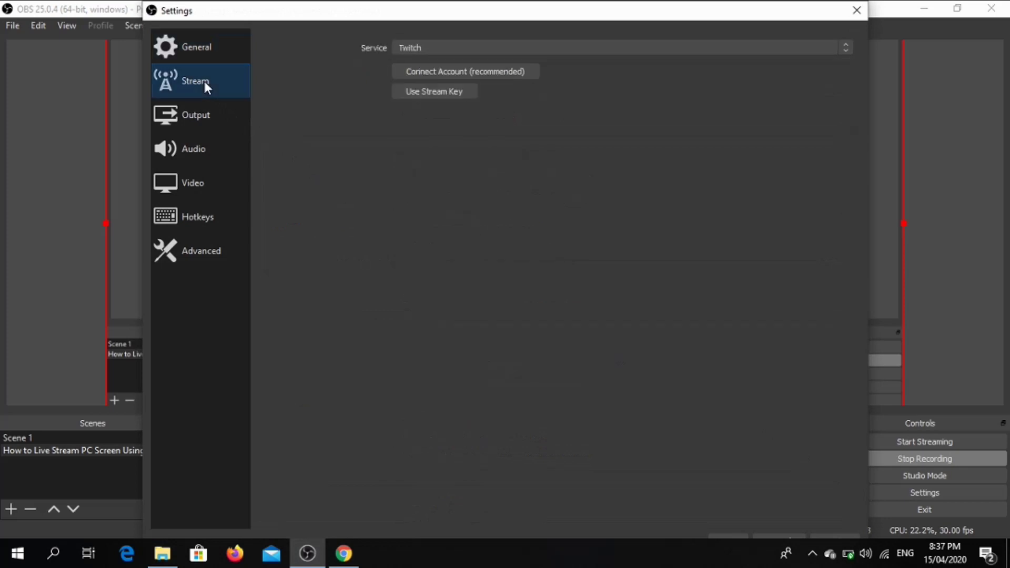
{"action": "left_click", "coordinate": [450, 48]}
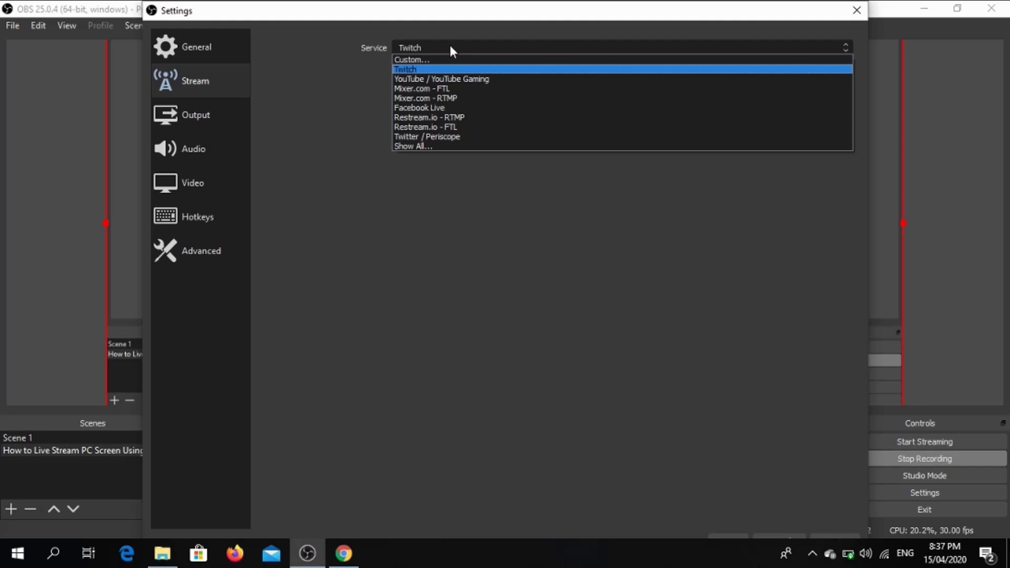
{"action": "left_click", "coordinate": [450, 79]}
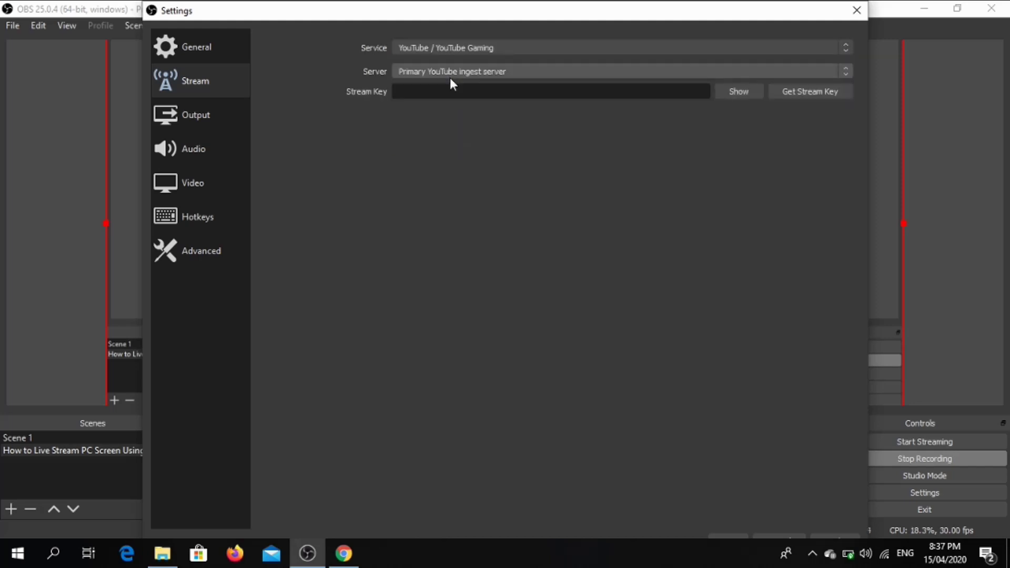
Step: Keep the Primary YouTube ingest server, paste the copied stream key into the Stream Key field, and apply the stream settings
{"action": "left_click", "coordinate": [450, 73]}
{"action": "left_click", "coordinate": [450, 73]}
{"action": "left_click", "coordinate": [463, 92]}
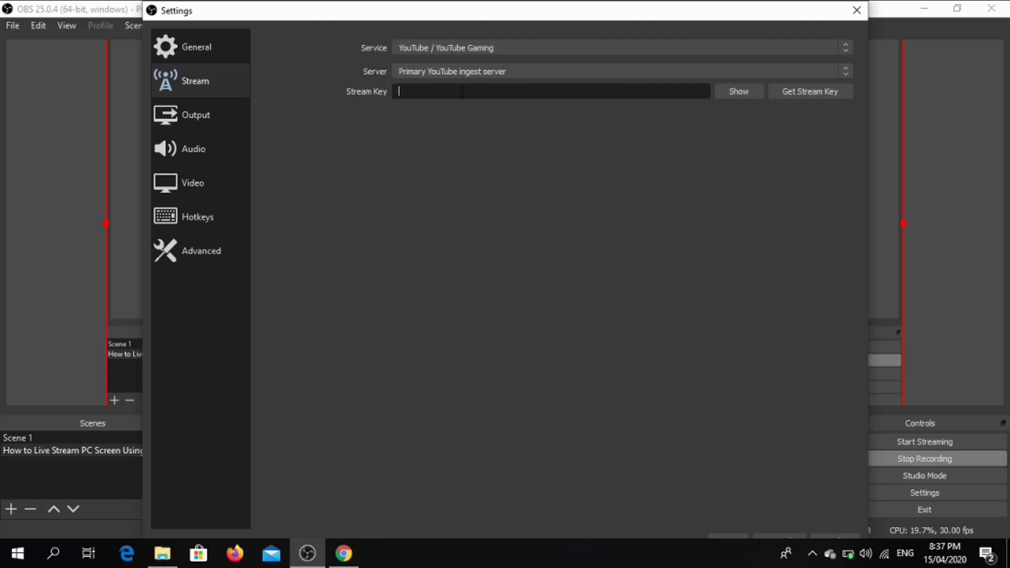
{"action": "key", "text": "ctrl+v"}
{"action": "left_click", "coordinate": [742, 98]}
{"action": "left_click", "coordinate": [742, 98]}
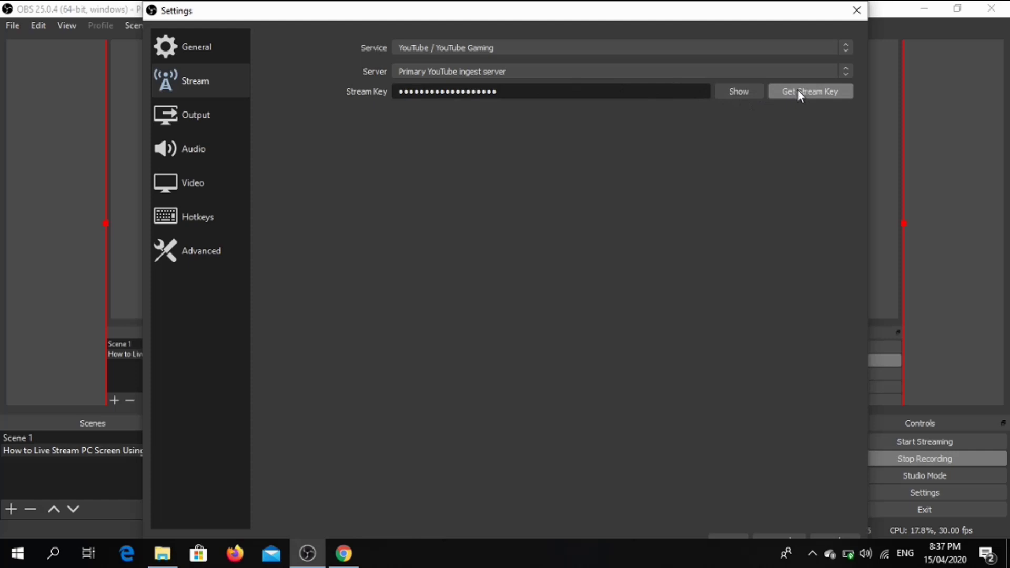
{"action": "mouse_move", "coordinate": [692, 10]}
{"action": "left_mouse_down"}
{"action": "mouse_move", "coordinate": [697, 54]}
{"action": "mouse_move", "coordinate": [692, 21]}
{"action": "left_mouse_up"}
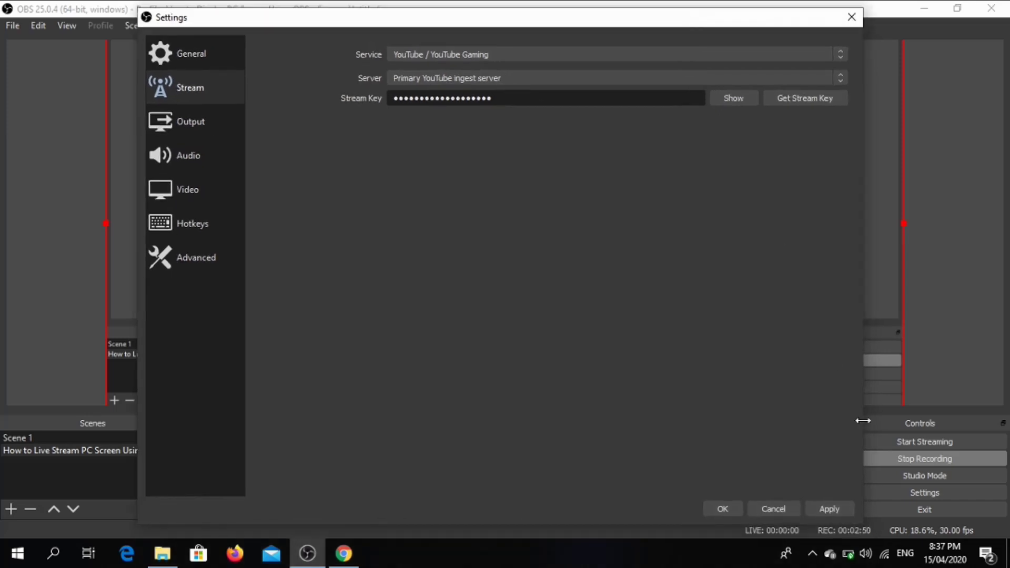
{"action": "left_click", "coordinate": [832, 507]}
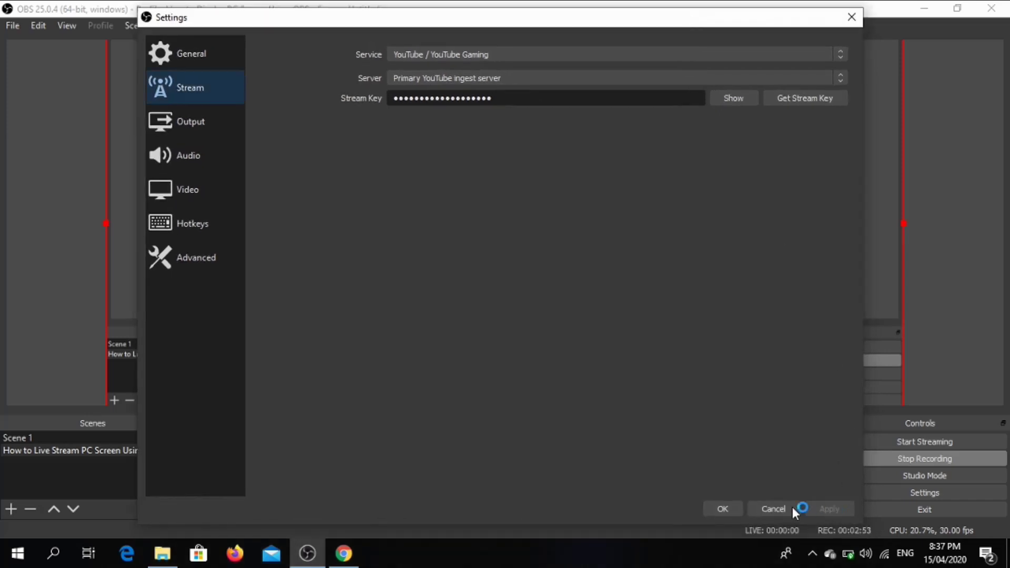
{"action": "left_click", "coordinate": [724, 509]}
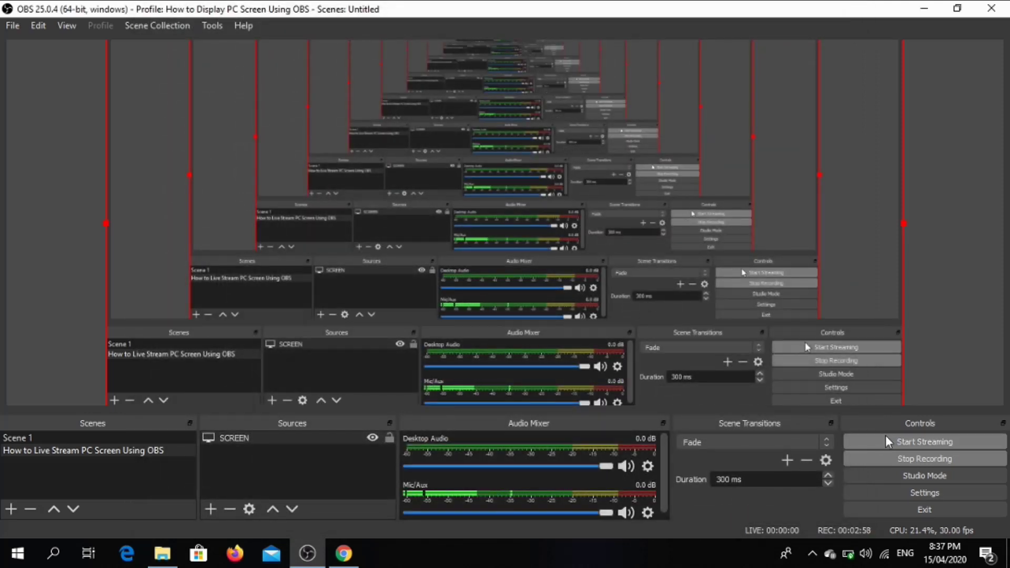
Step: Start streaming from OBS and switch to YouTube Studio in Chrome to check the stream preview
{"action": "left_click", "coordinate": [961, 449]}
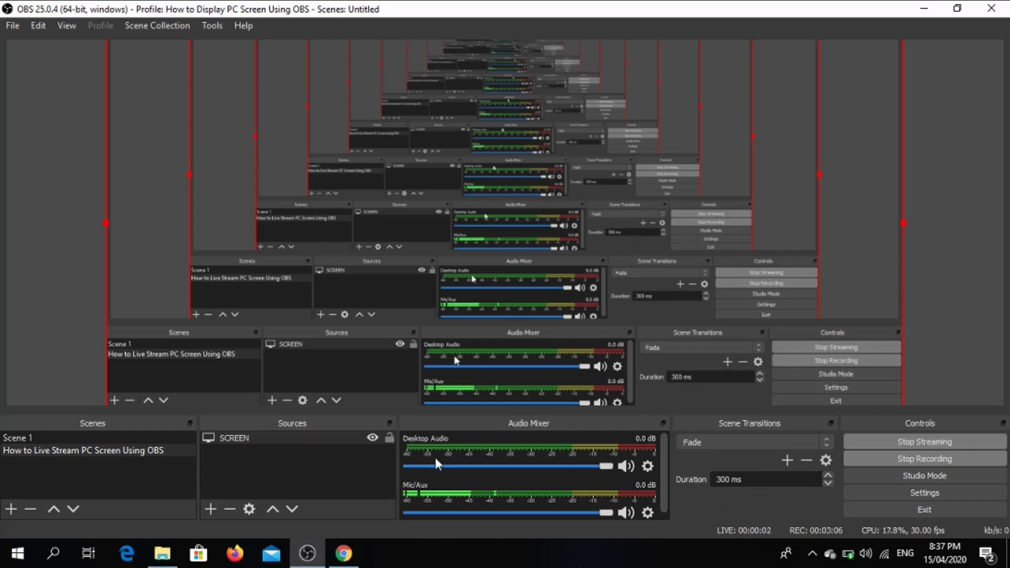
{"action": "left_click", "coordinate": [345, 556]}
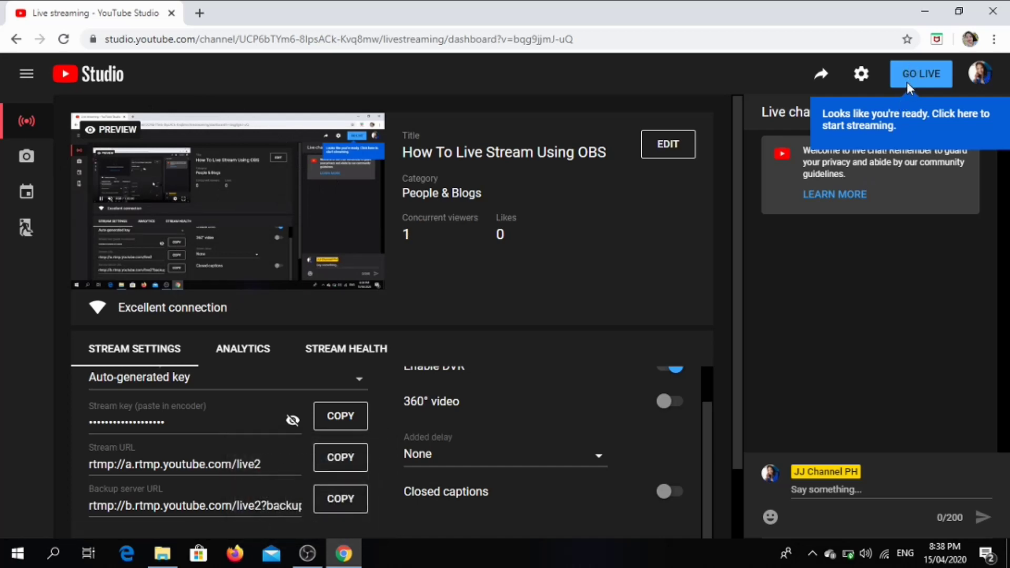
Step: Back in OBS, add a Window Capture source named Camera that captures the DroidCam Video window
{"action": "left_click", "coordinate": [308, 555]}
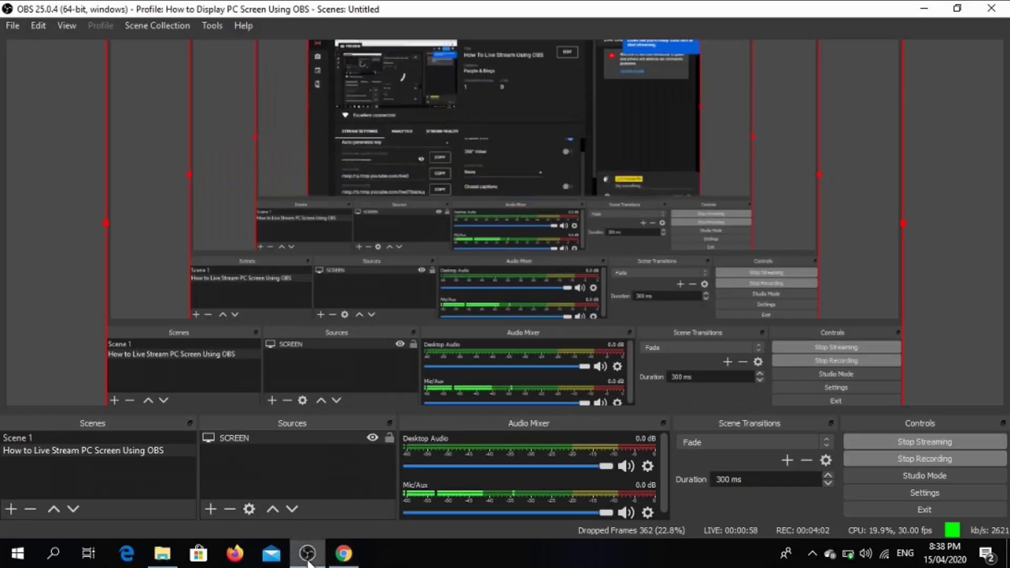
{"action": "left_click", "coordinate": [211, 510]}
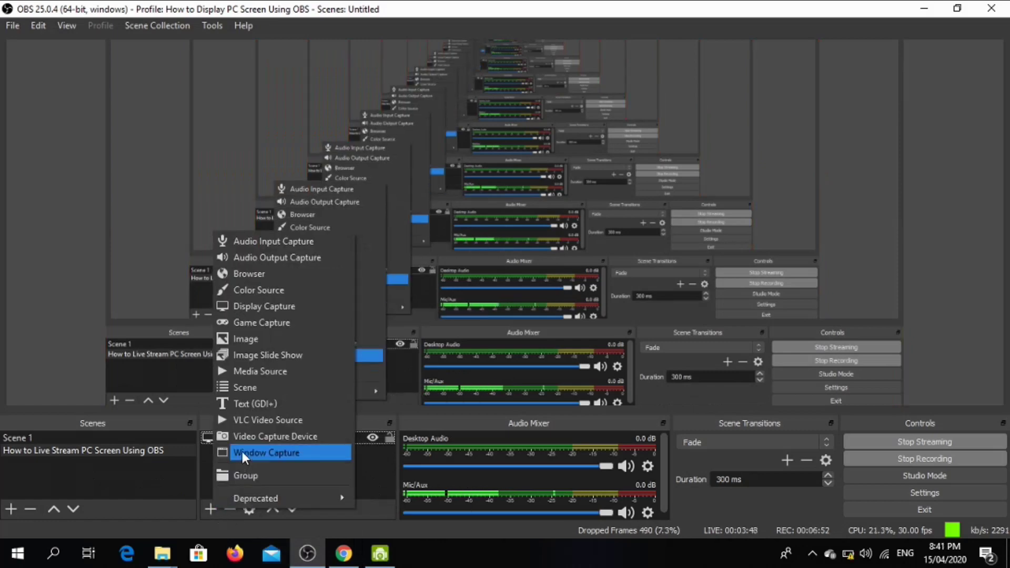
{"action": "left_click", "coordinate": [242, 452]}
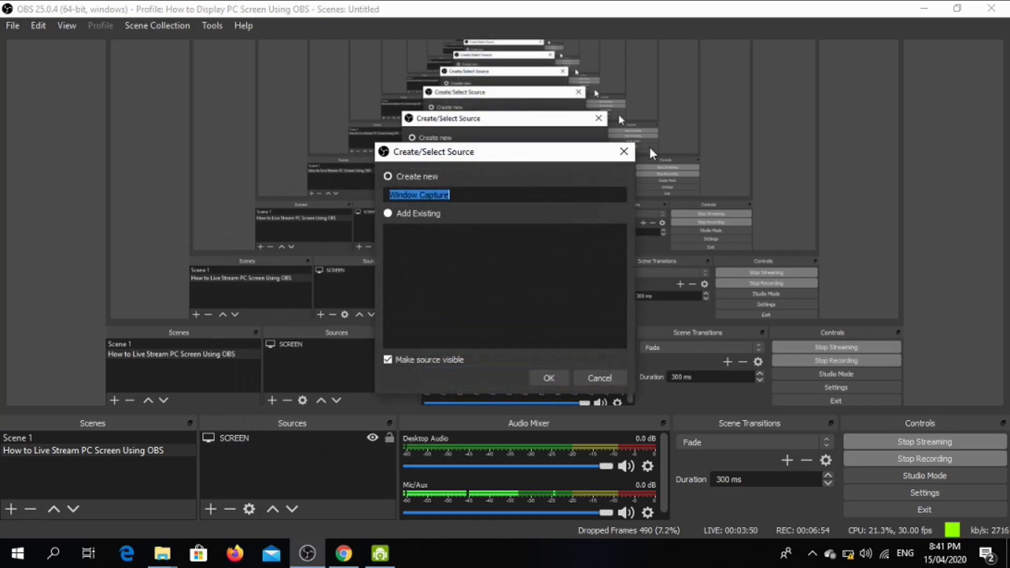
{"action": "type", "text": "Camera"}
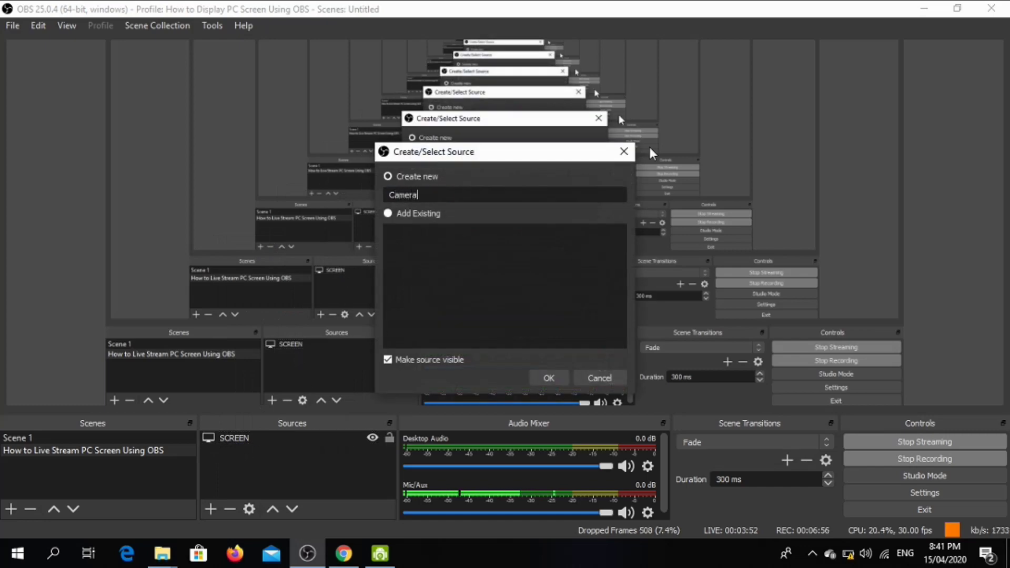
{"action": "left_click", "coordinate": [536, 377]}
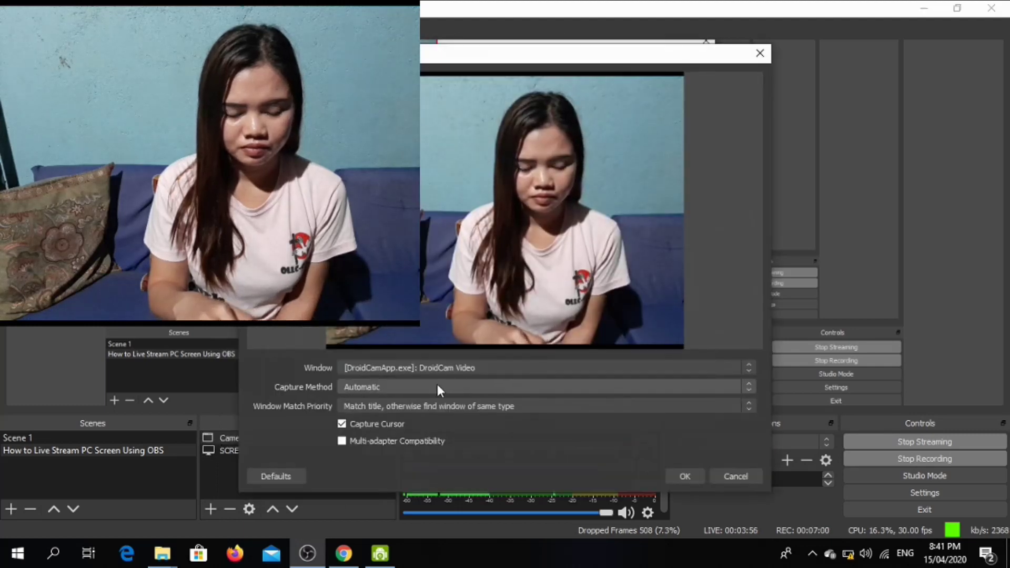
{"action": "left_click", "coordinate": [682, 478]}
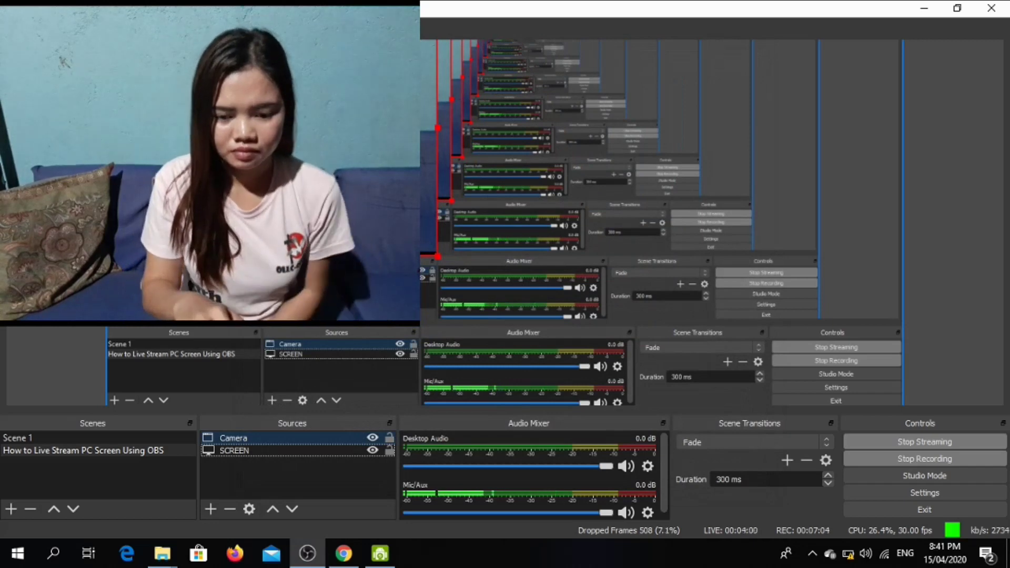
Step: Shrink the Camera source and place it in the lower-right corner of the scene canvas
{"action": "left_click_drag", "start_coordinate": [437, 257], "coordinate": [830, 395]}
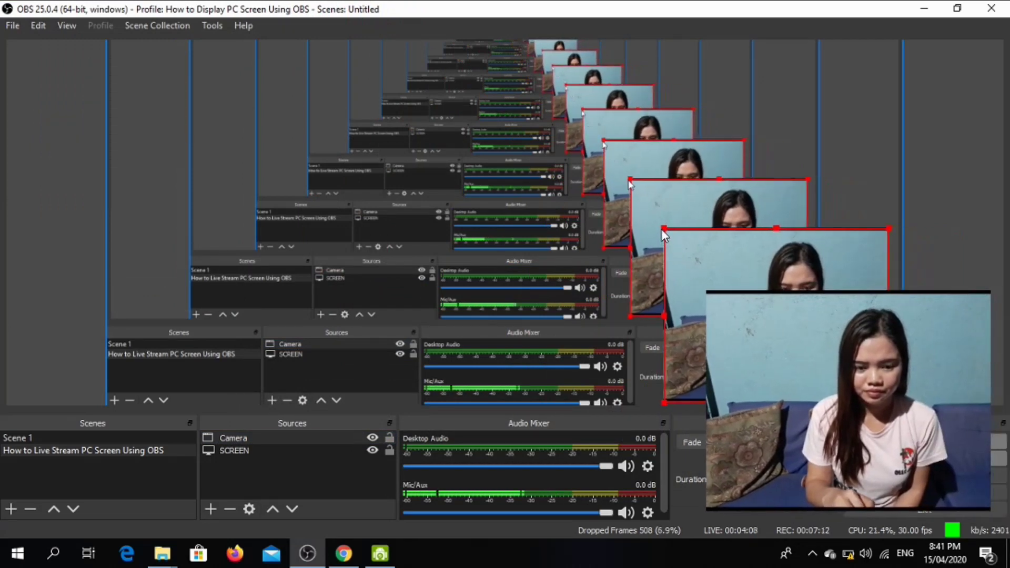
{"action": "left_click_drag", "start_coordinate": [707, 292], "coordinate": [715, 298]}
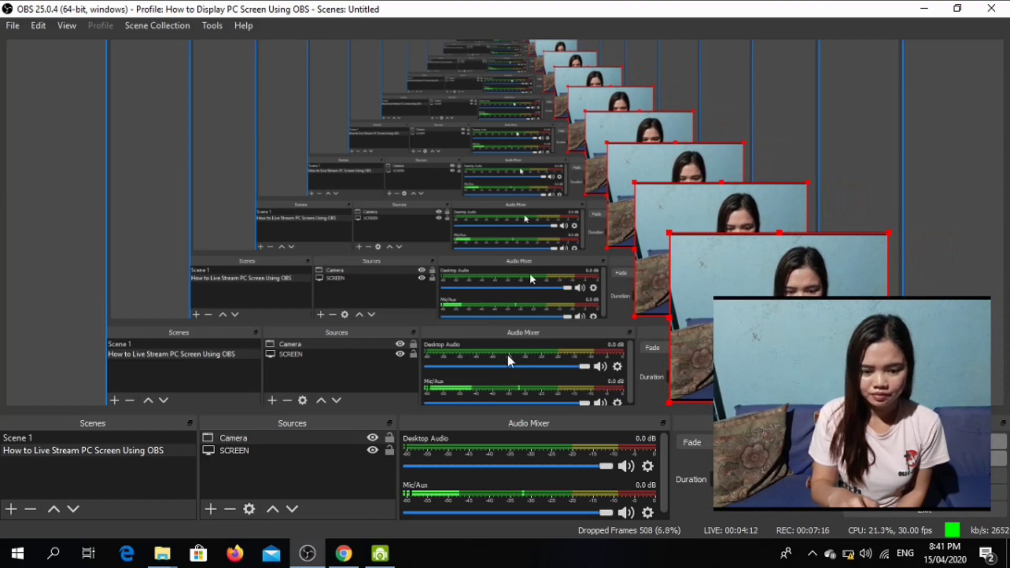
Step: Switch to YouTube Studio in Chrome, check the updated stream preview, and go live with the stream
{"action": "left_click", "coordinate": [345, 562]}
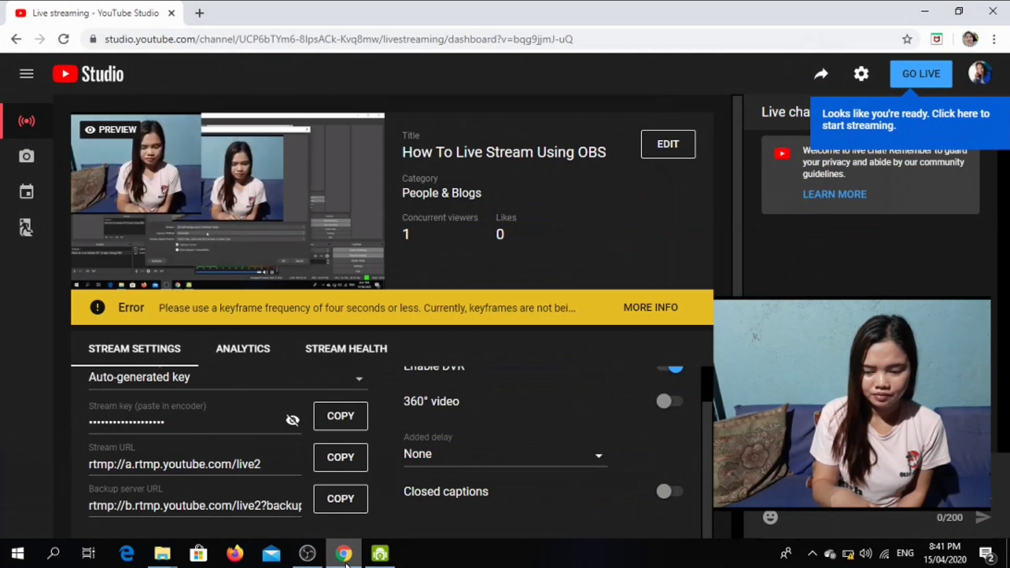
{"action": "mouse_move", "coordinate": [190, 195]}
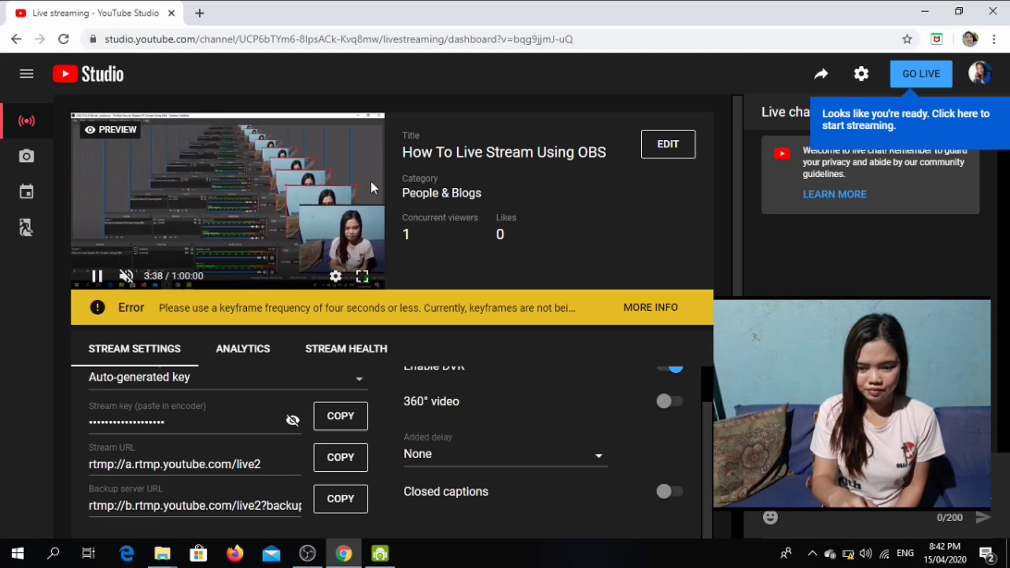
{"action": "left_click", "coordinate": [927, 76]}
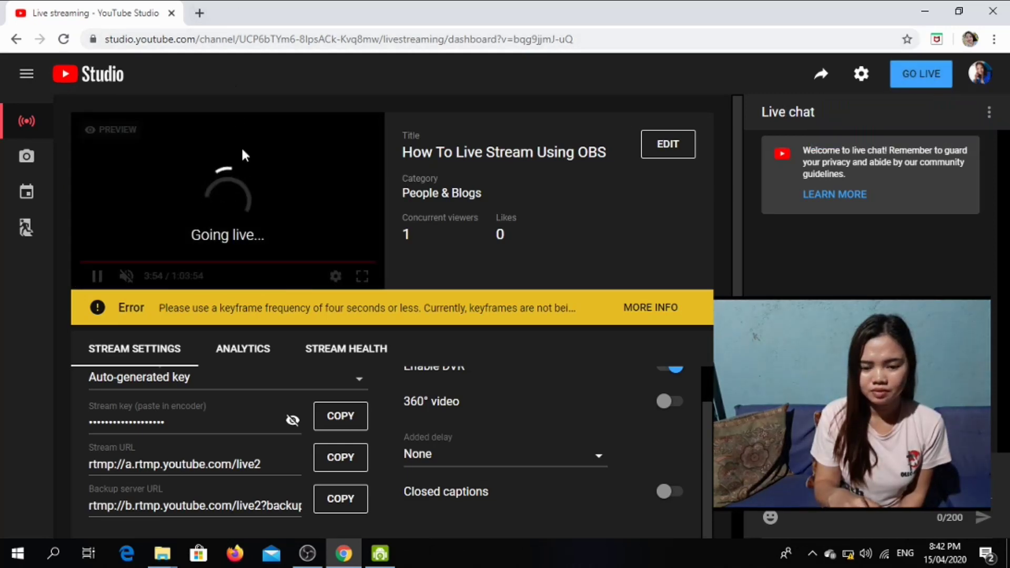
Step: Open youtube.com in a new browser tab, go to the signed-in channel, and watch its live video How To Live Stream Using OBS
{"action": "left_click", "coordinate": [198, 15]}
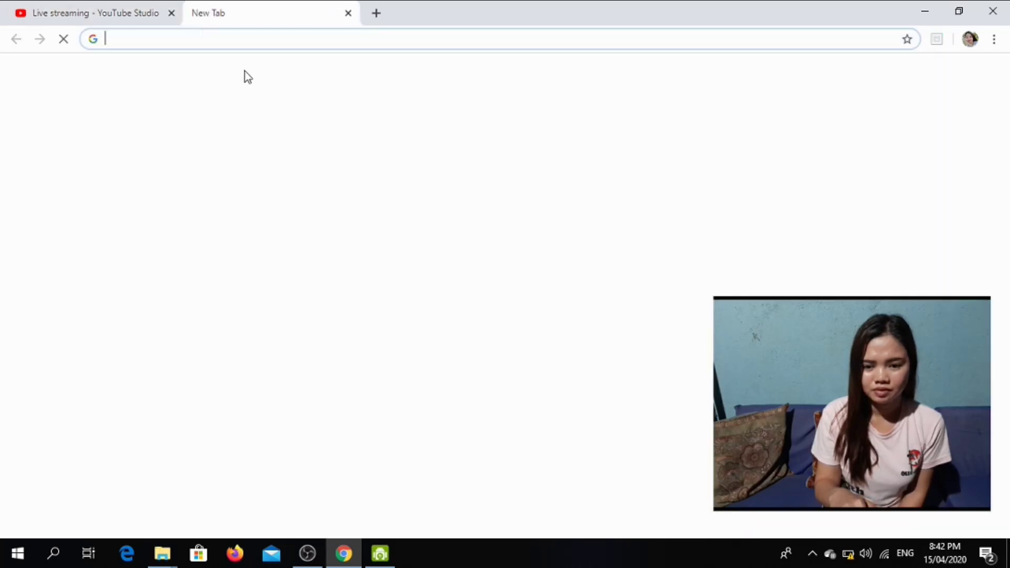
{"action": "type", "text": "youtube.com"}
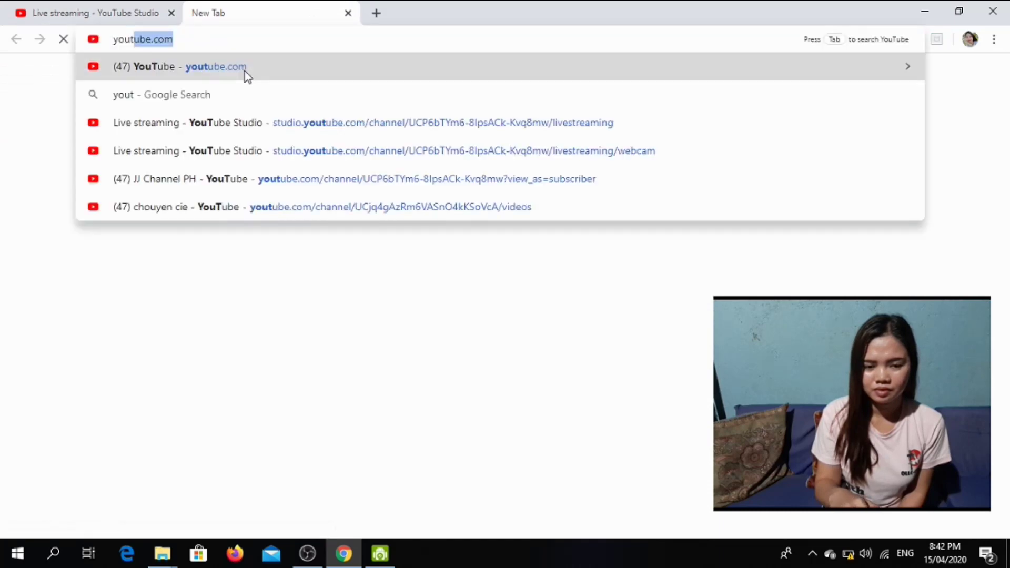
{"action": "key", "text": "Return"}
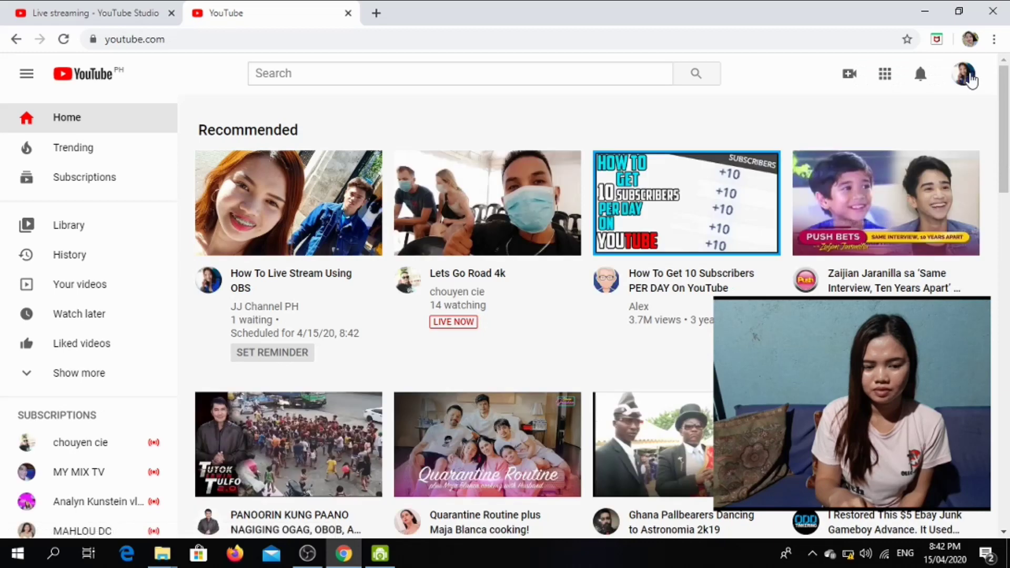
{"action": "left_click", "coordinate": [968, 78]}
{"action": "left_click", "coordinate": [791, 164]}
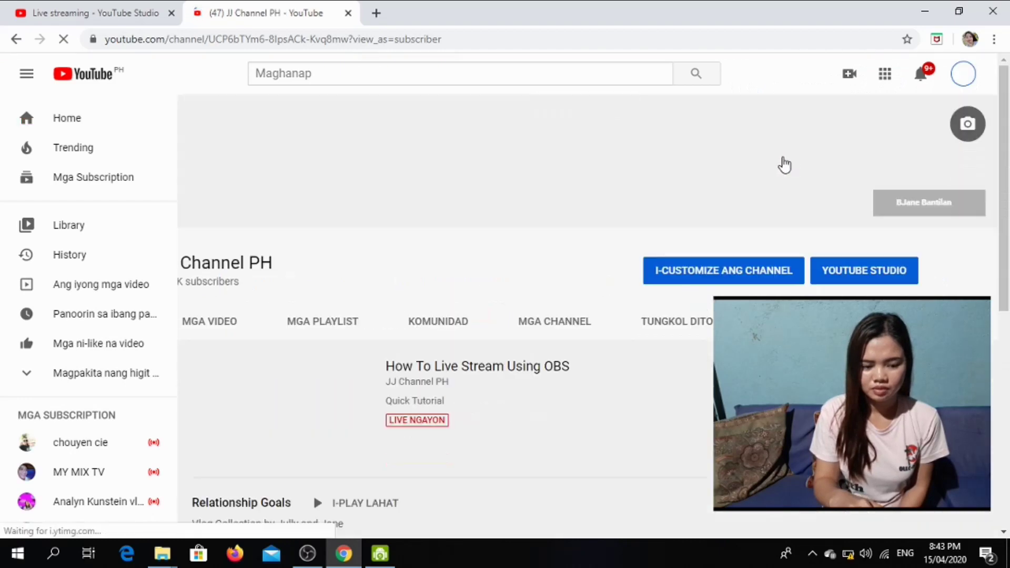
{"action": "left_click", "coordinate": [281, 411]}
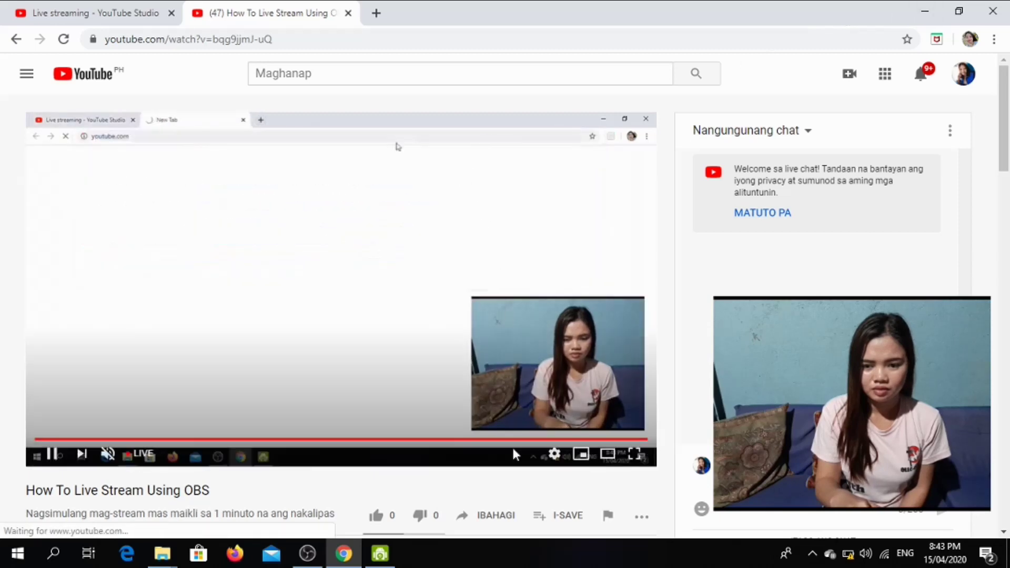
Step: Check OBS, return to YouTube Studio in a maximized Chrome window, end the live stream, and dismiss its summary
{"action": "left_click", "coordinate": [311, 556]}
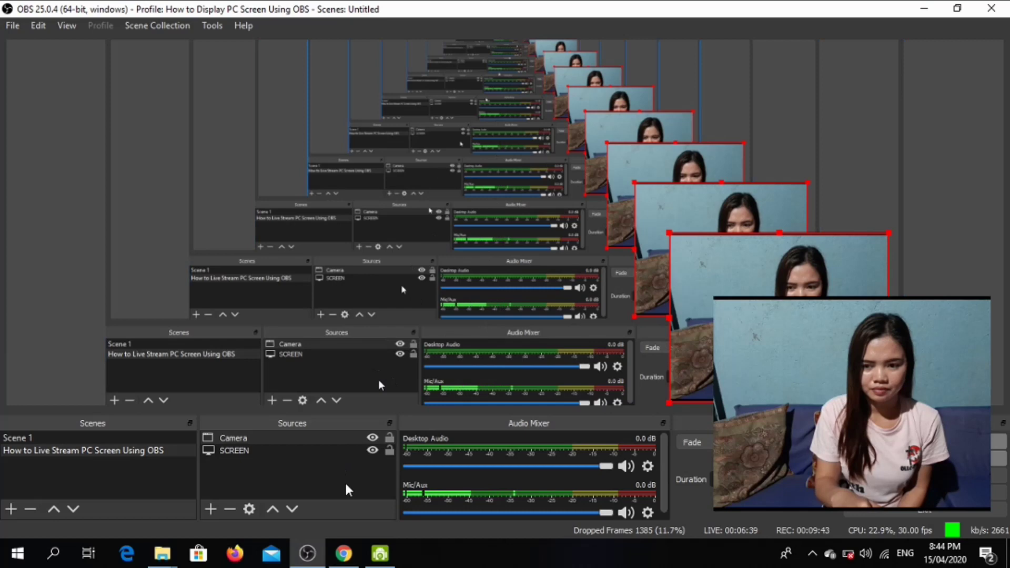
{"action": "left_click", "coordinate": [345, 553]}
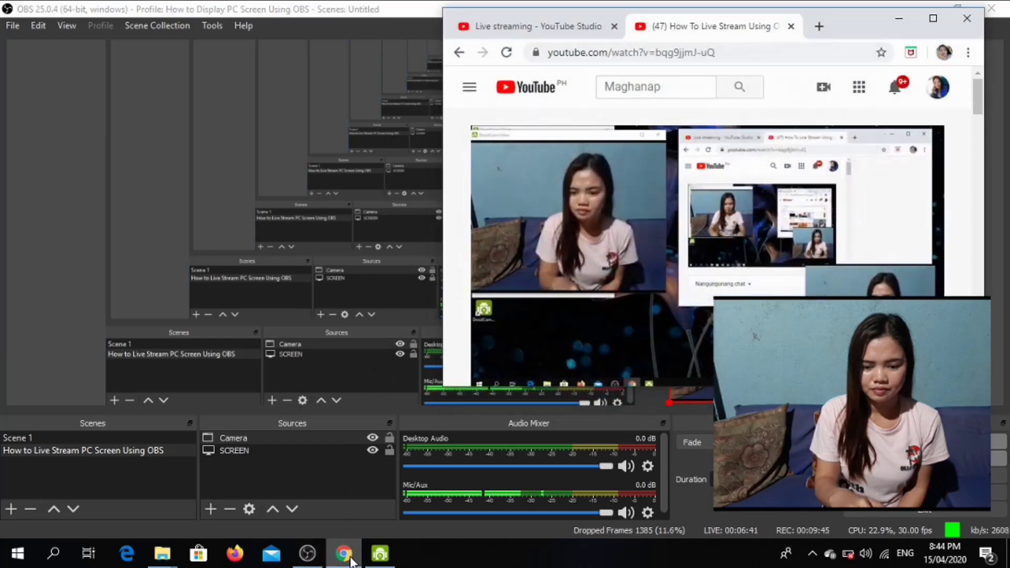
{"action": "left_click", "coordinate": [935, 20]}
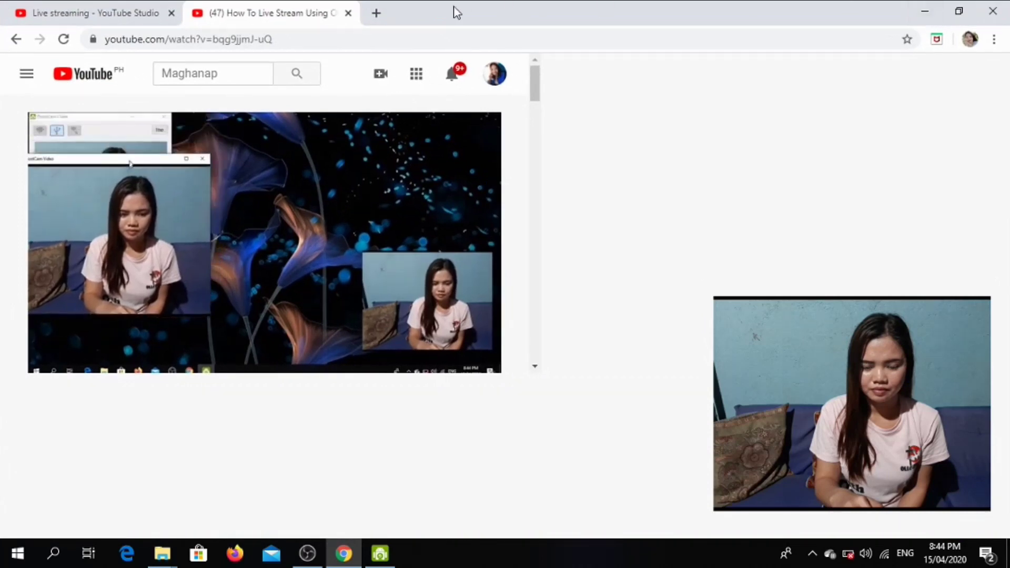
{"action": "left_click", "coordinate": [104, 12]}
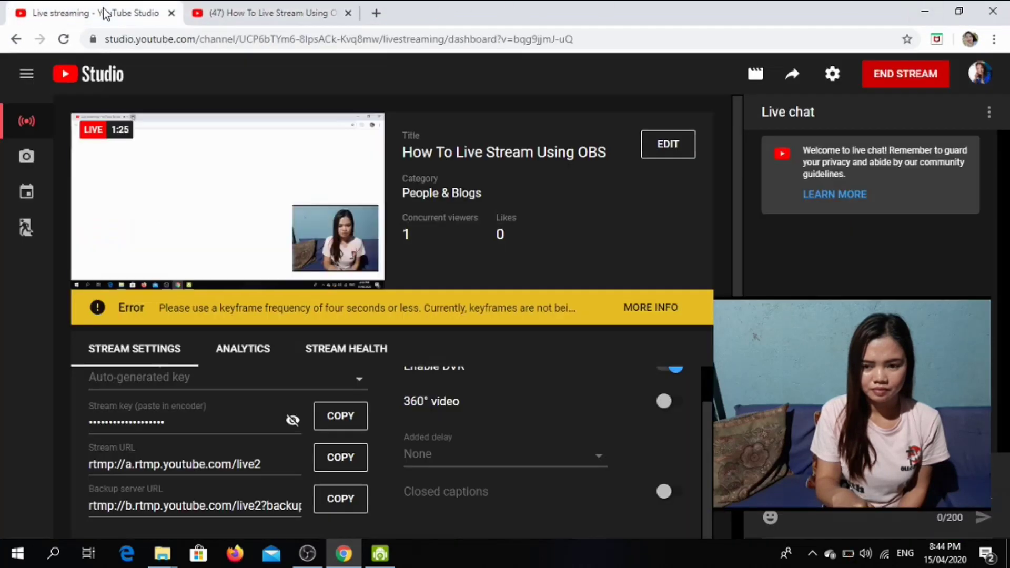
{"action": "left_click", "coordinate": [890, 75]}
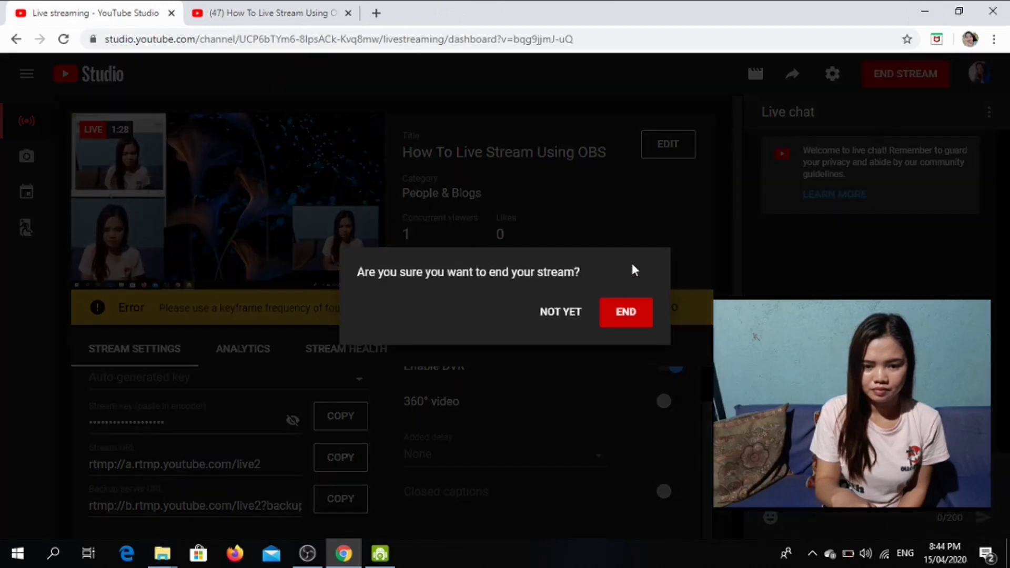
{"action": "left_click", "coordinate": [625, 313]}
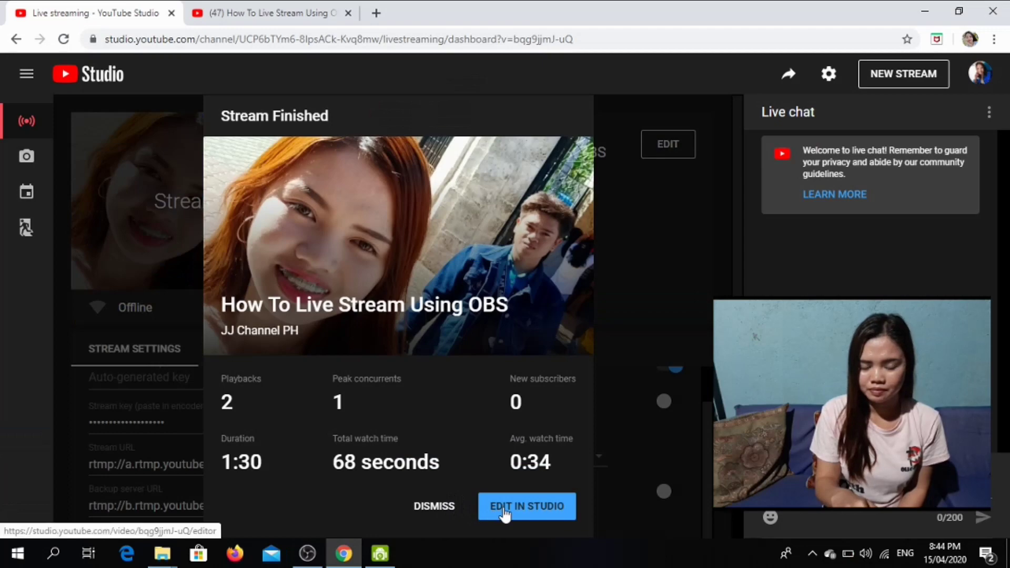
{"action": "left_click", "coordinate": [441, 510]}
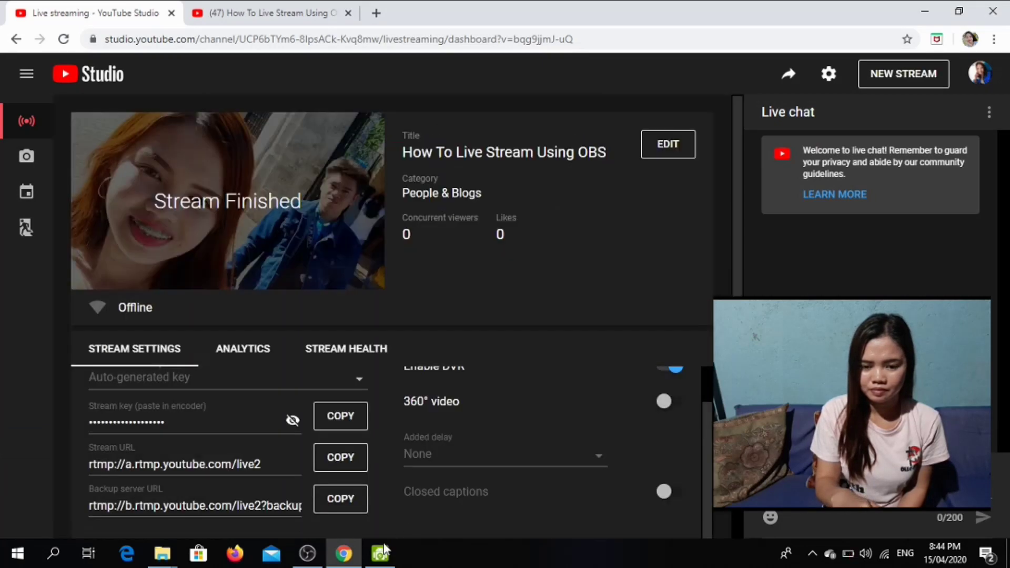
Step: Minimize OBS Studio, then close Chrome and the DroidCam Video window
{"action": "left_click", "coordinate": [318, 561]}
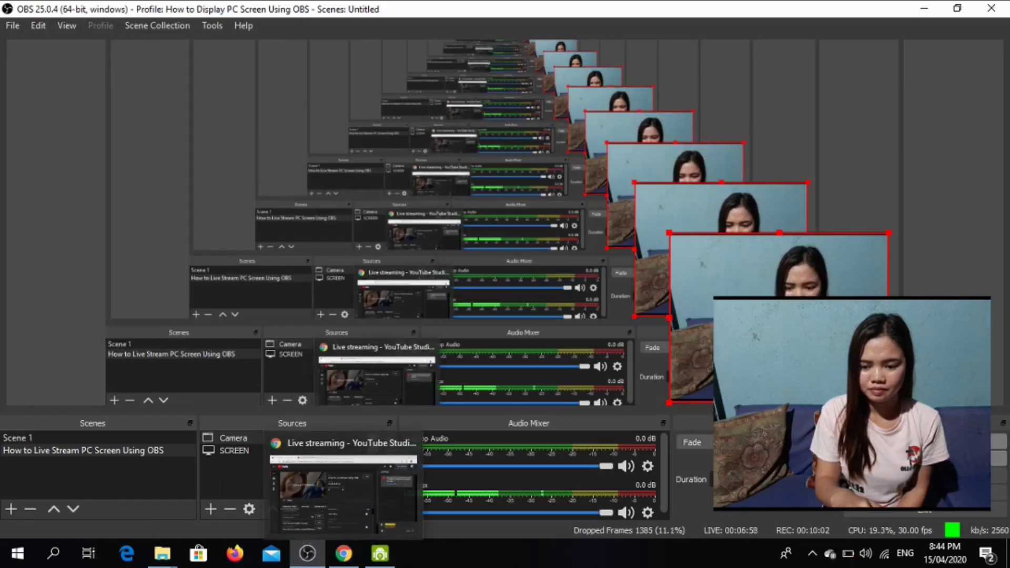
{"action": "left_click", "coordinate": [926, 10]}
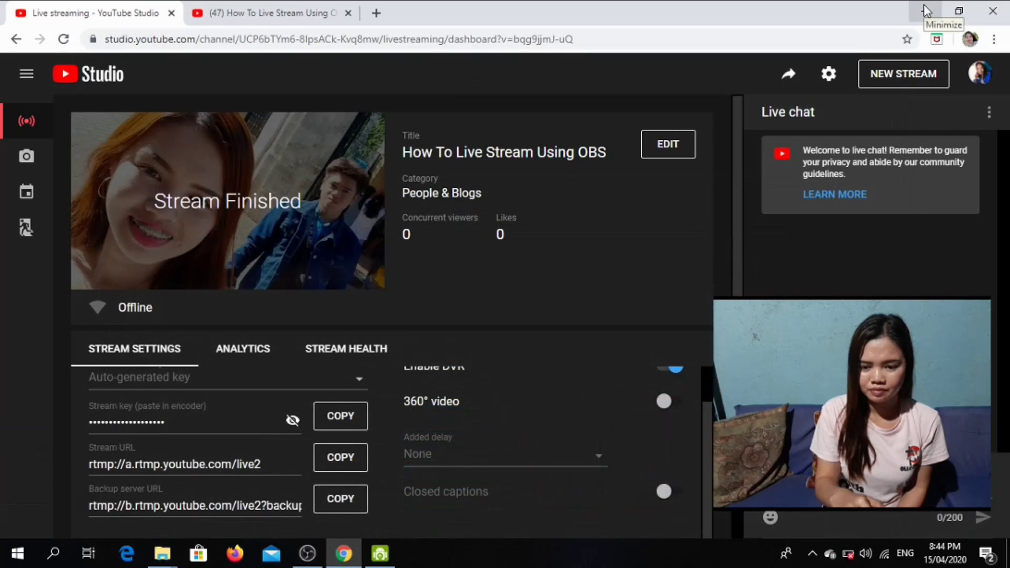
{"action": "left_click", "coordinate": [993, 11]}
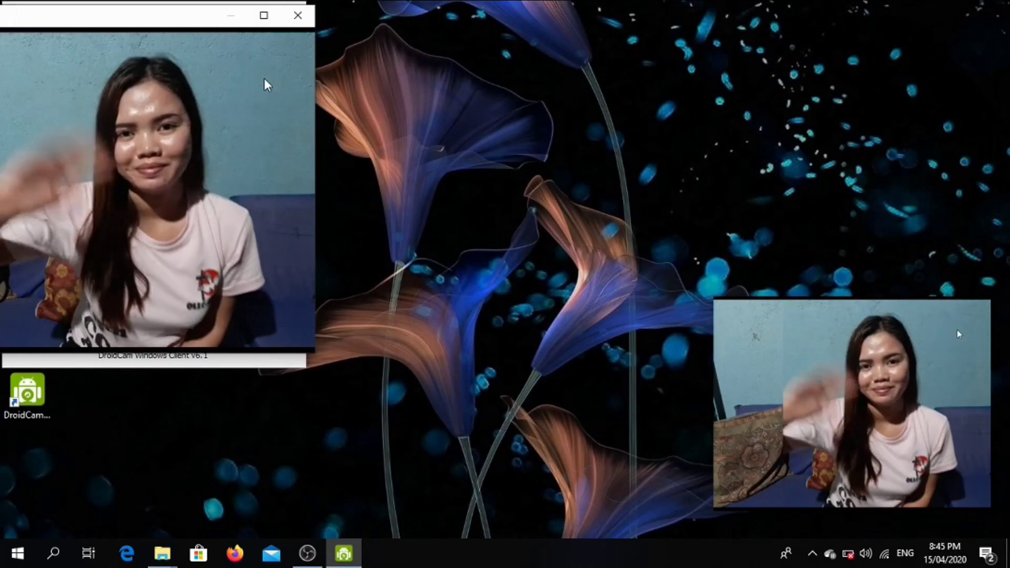
{"action": "left_click", "coordinate": [298, 15]}
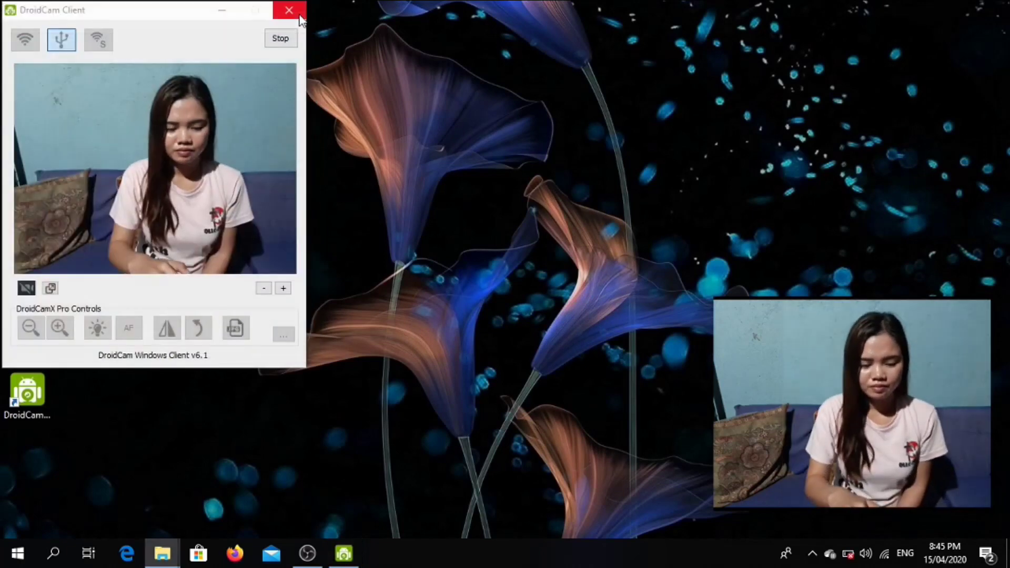